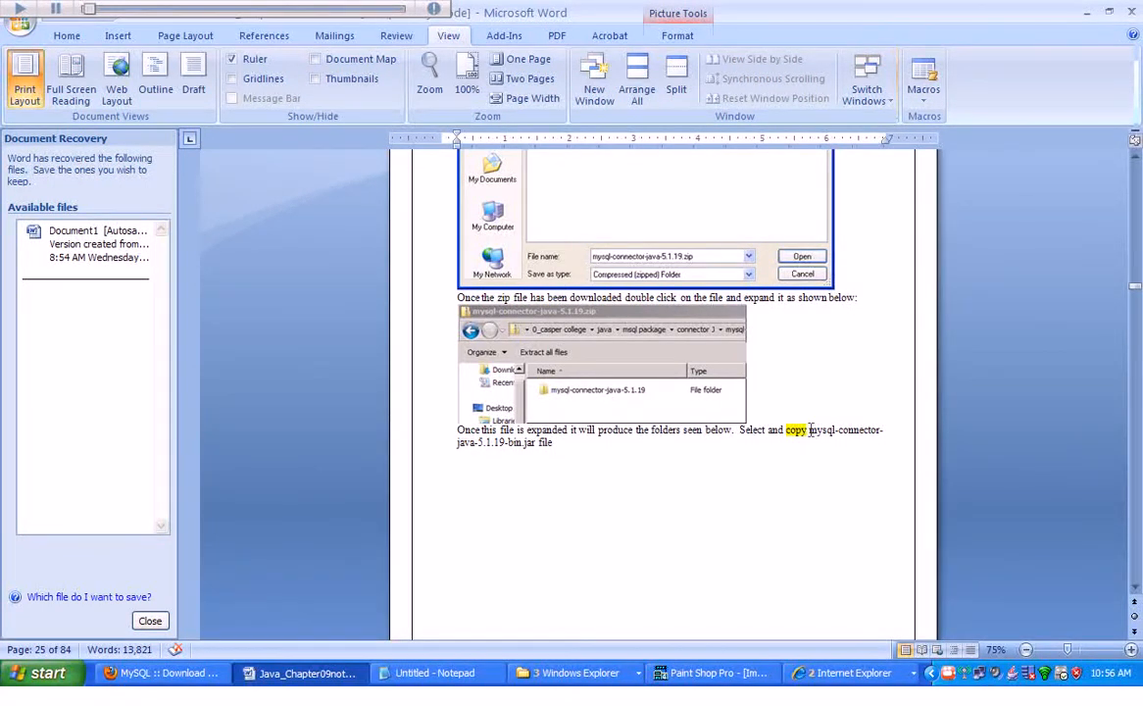
Highlight the mysql-connector-java-5.1.19-bin.jar file name in the tutorial's instructions to examine it.
{"action": "left_click_drag", "start_coordinate": [809, 430], "coordinate": [849, 443]}
{"action": "left_click_drag", "start_coordinate": [665, 470], "coordinate": [534, 455]}
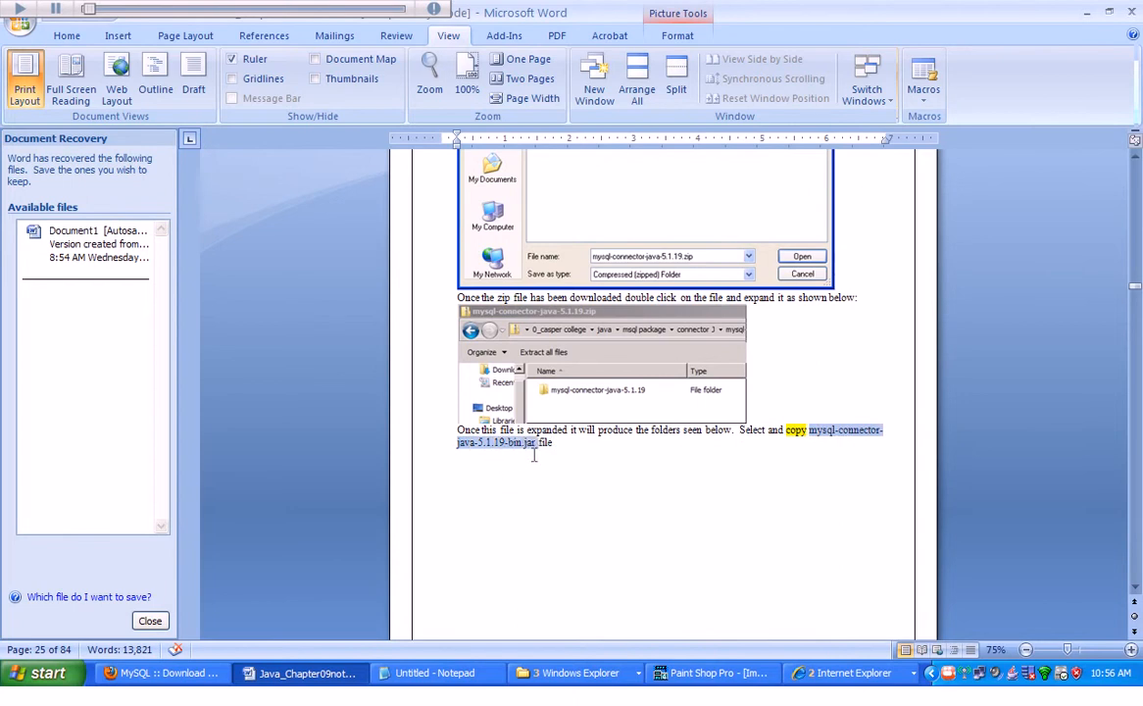
{"action": "left_click", "coordinate": [467, 448]}
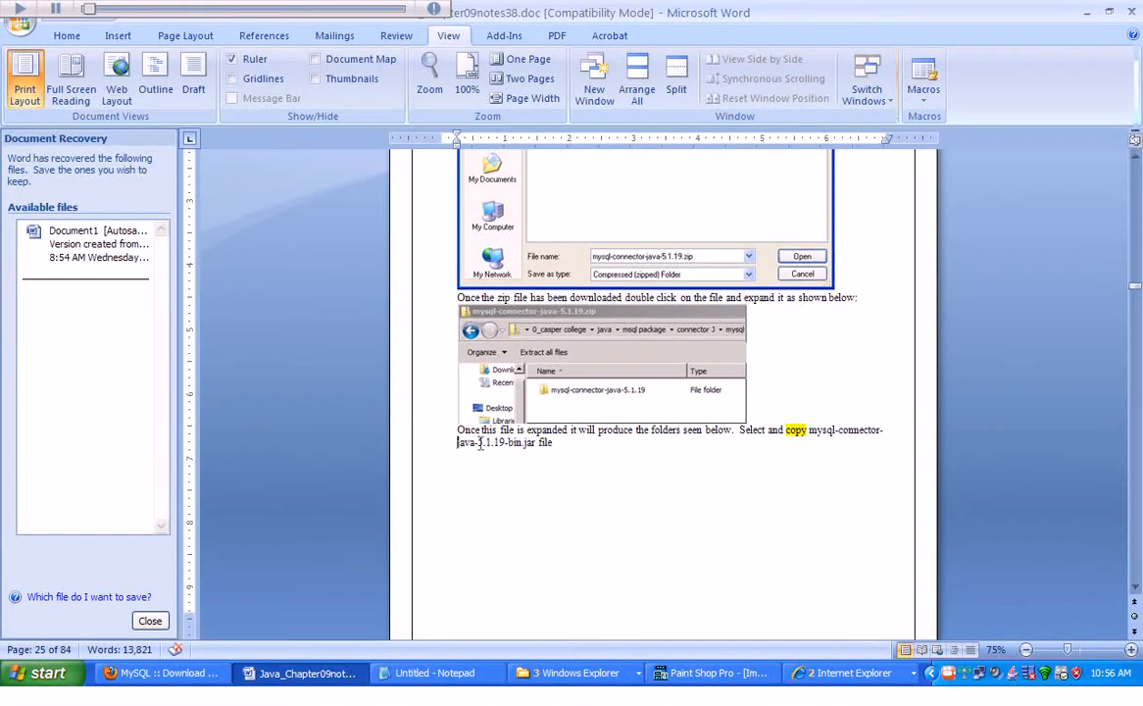
{"action": "left_click_drag", "start_coordinate": [479, 443], "coordinate": [502, 443]}
{"action": "left_click", "coordinate": [575, 483]}
{"action": "left_click_drag", "start_coordinate": [452, 447], "coordinate": [550, 451]}
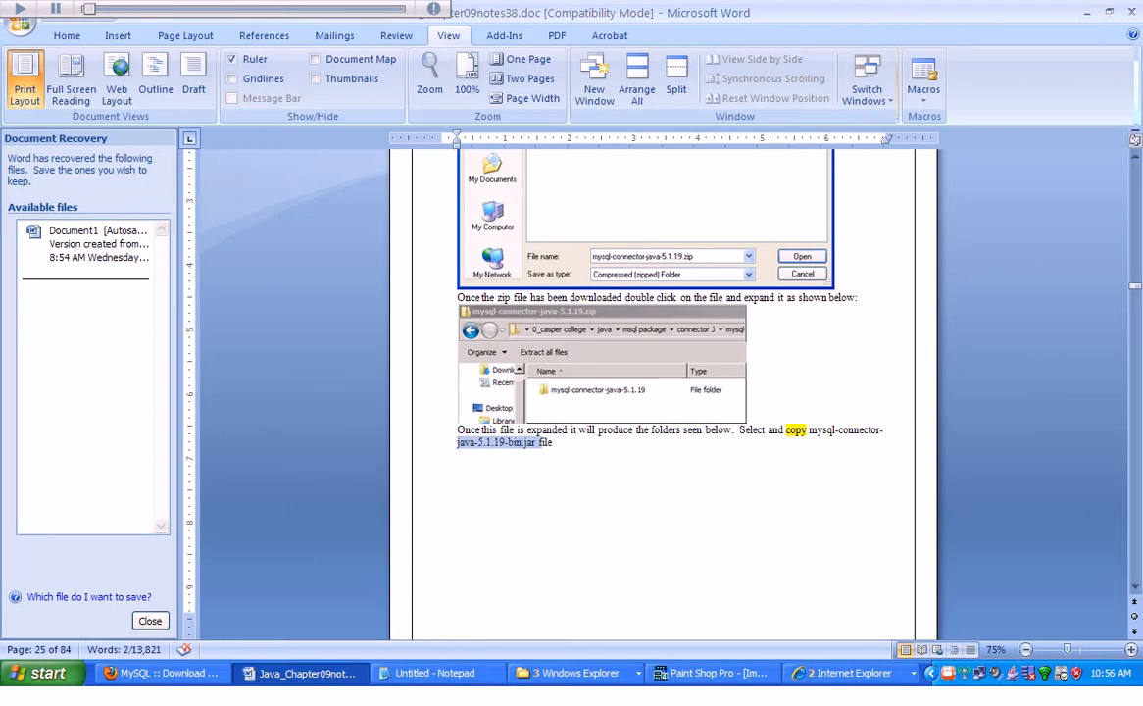
Bring up the connector folder window and browse up to msql32bit2012, then back into J Connector 2012.
{"action": "left_click", "coordinate": [556, 679]}
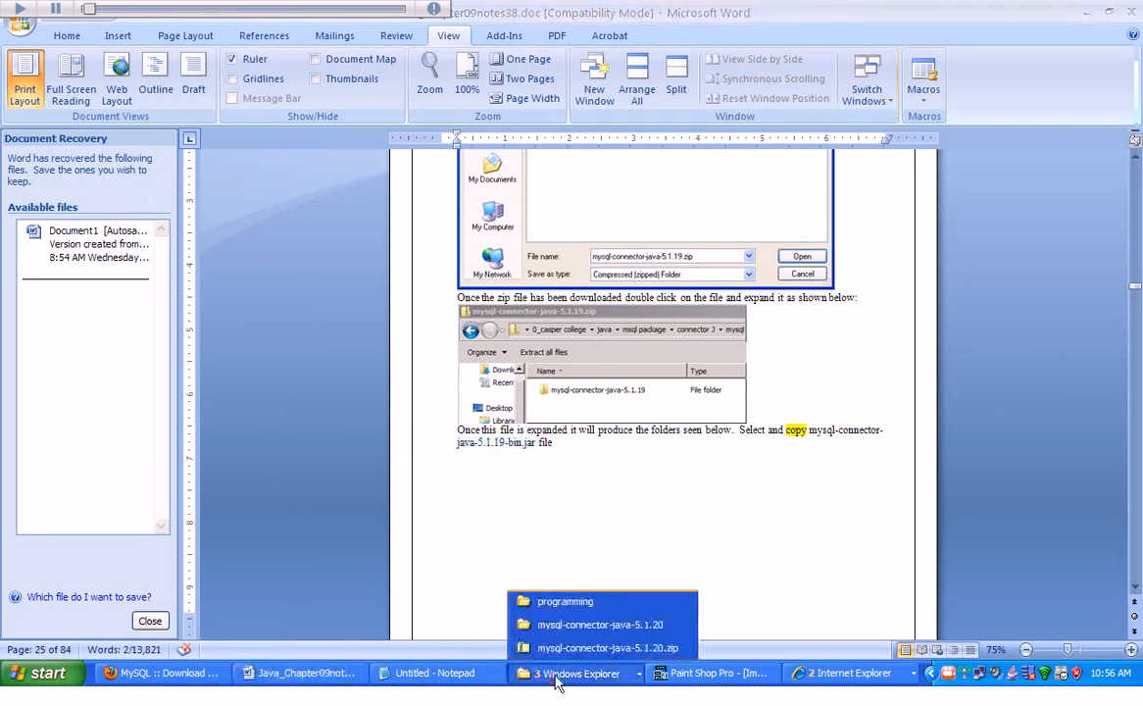
{"action": "left_click", "coordinate": [597, 626]}
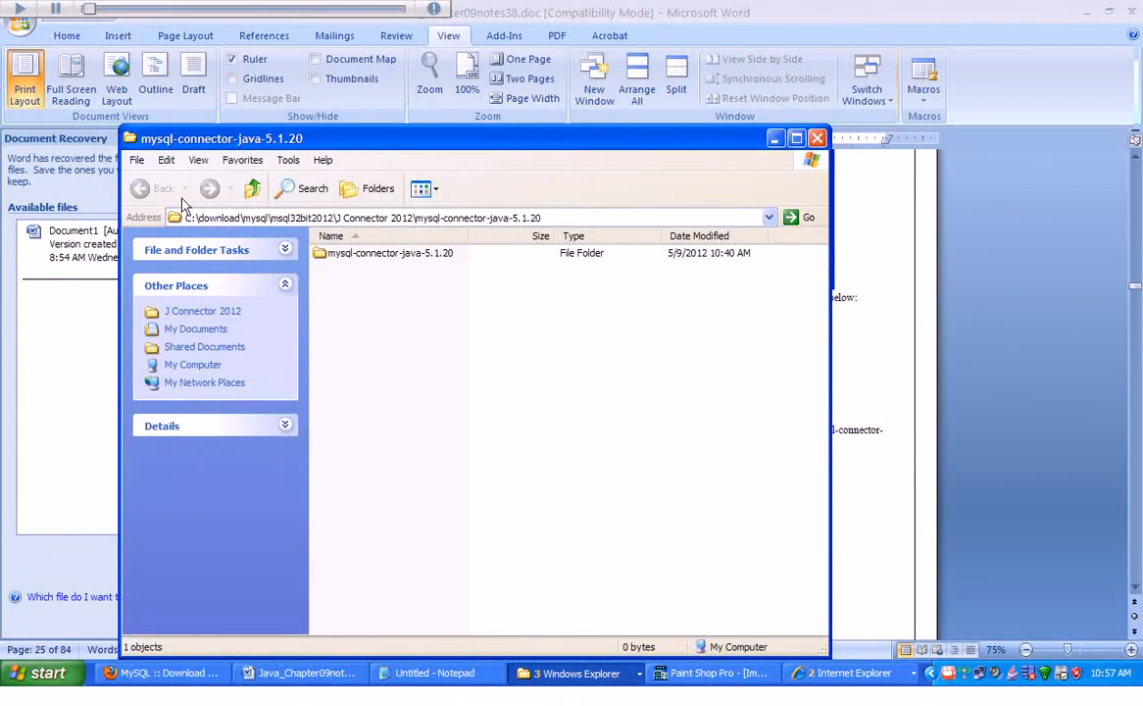
{"action": "left_click", "coordinate": [251, 187]}
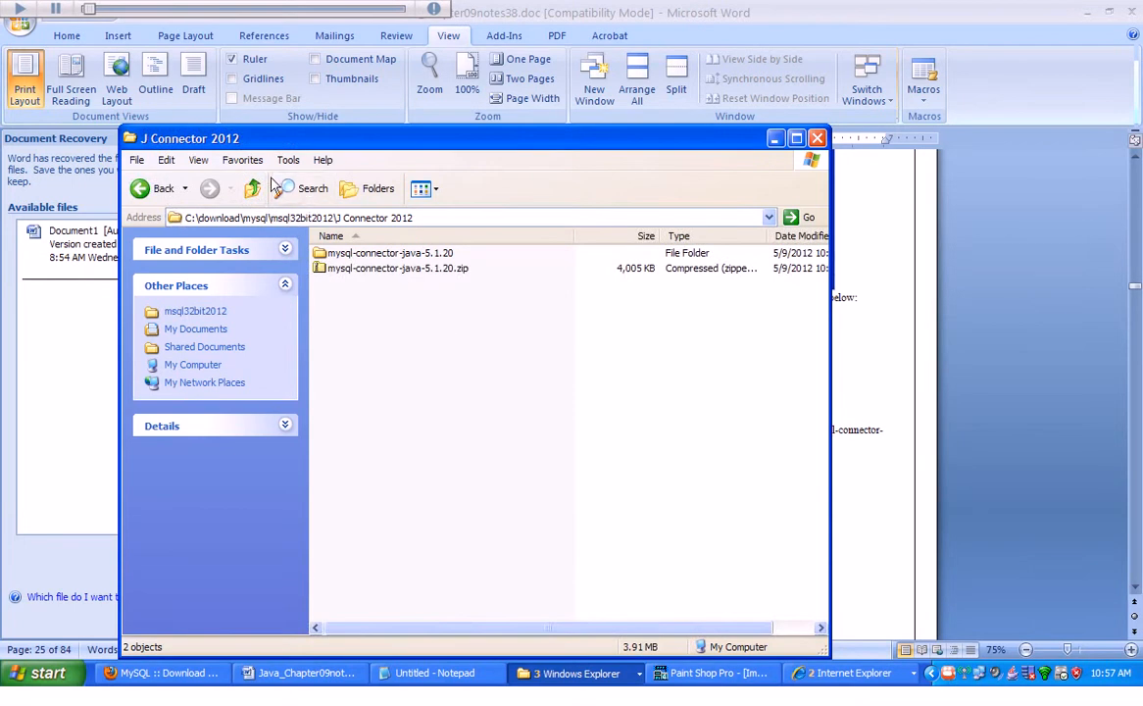
{"action": "left_click", "coordinate": [252, 191]}
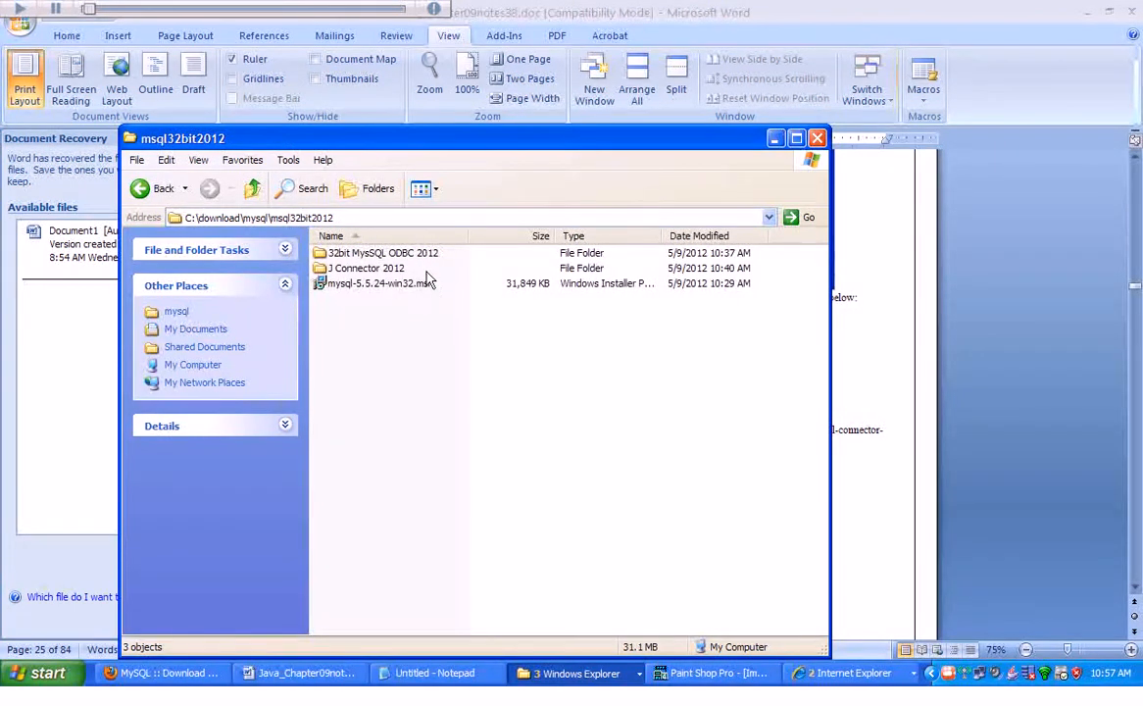
{"action": "double_click", "coordinate": [362, 270]}
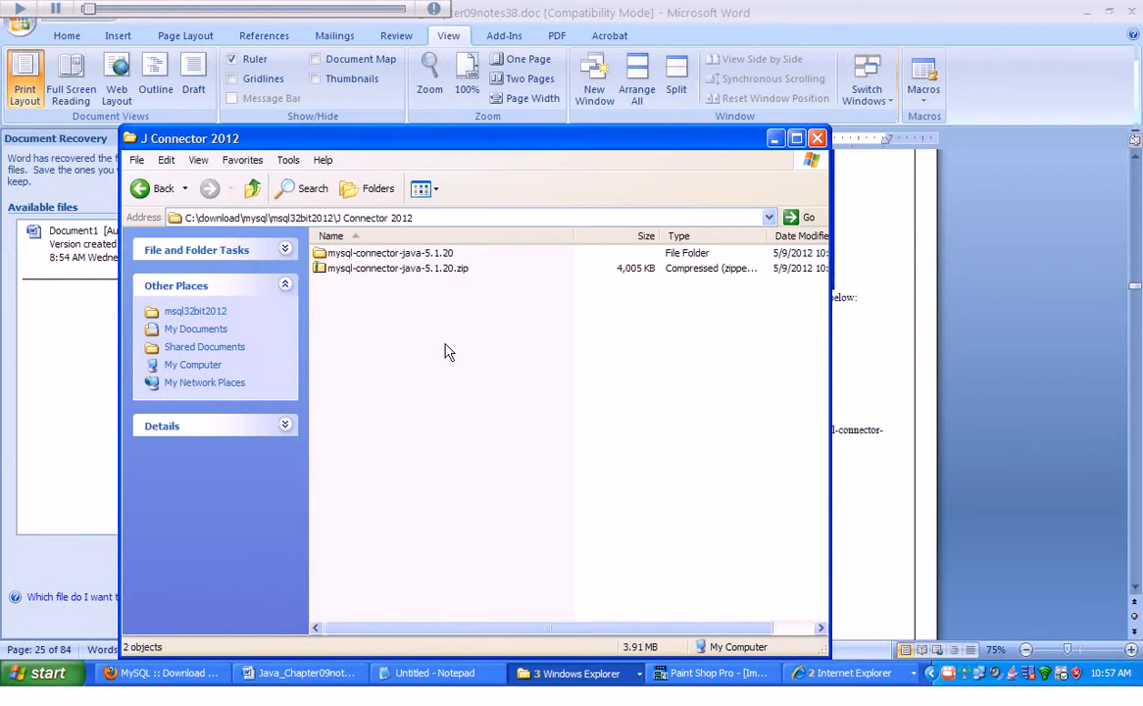
Open the nested mysql-connector-java-5.1.20 folders, widen the Name column, and select mysql-connector-java-5.1.20-bin.jar.
{"action": "left_click", "coordinate": [395, 254]}
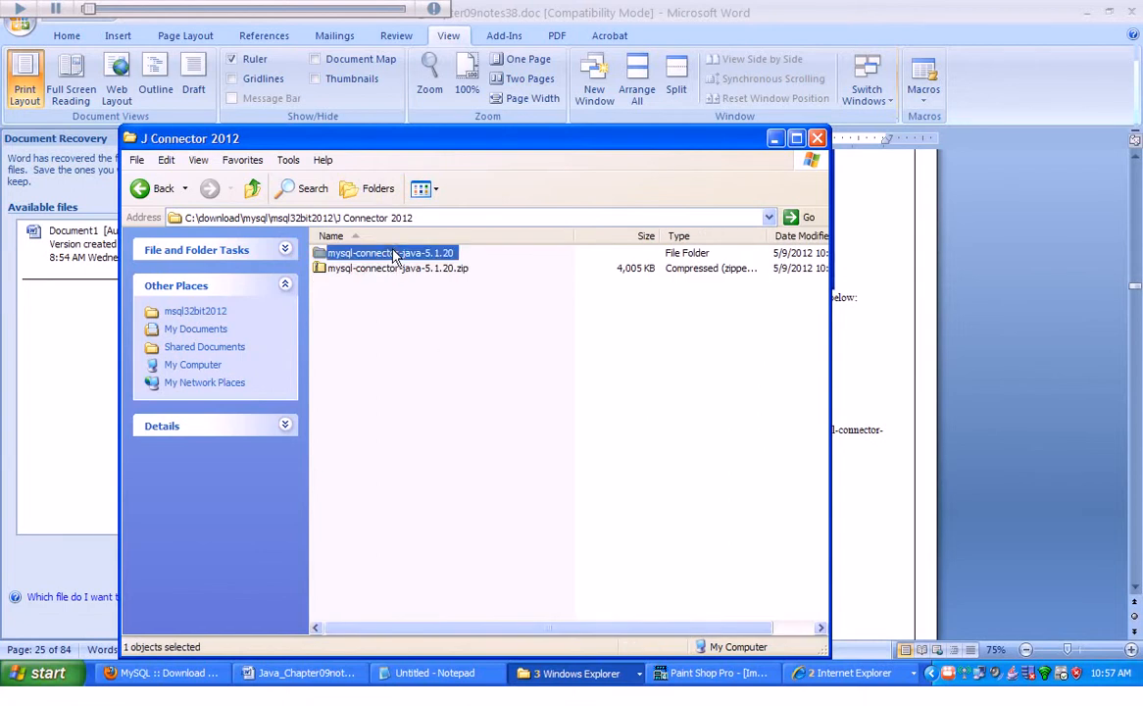
{"action": "double_click", "coordinate": [363, 252]}
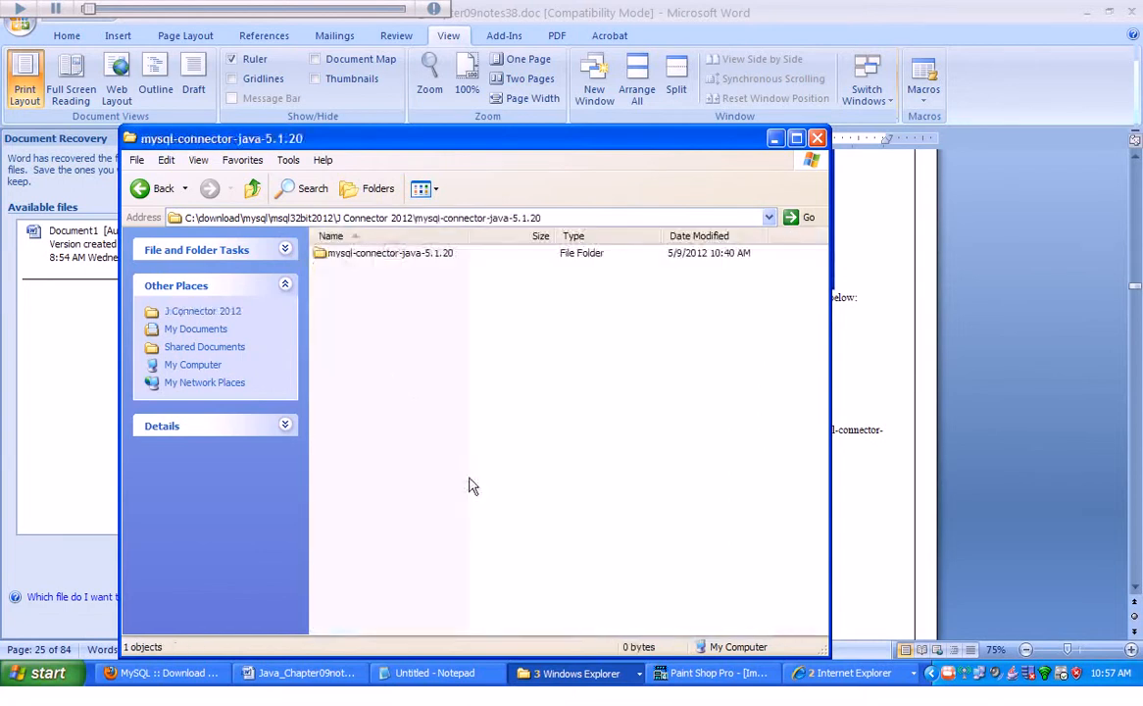
{"action": "double_click", "coordinate": [368, 258]}
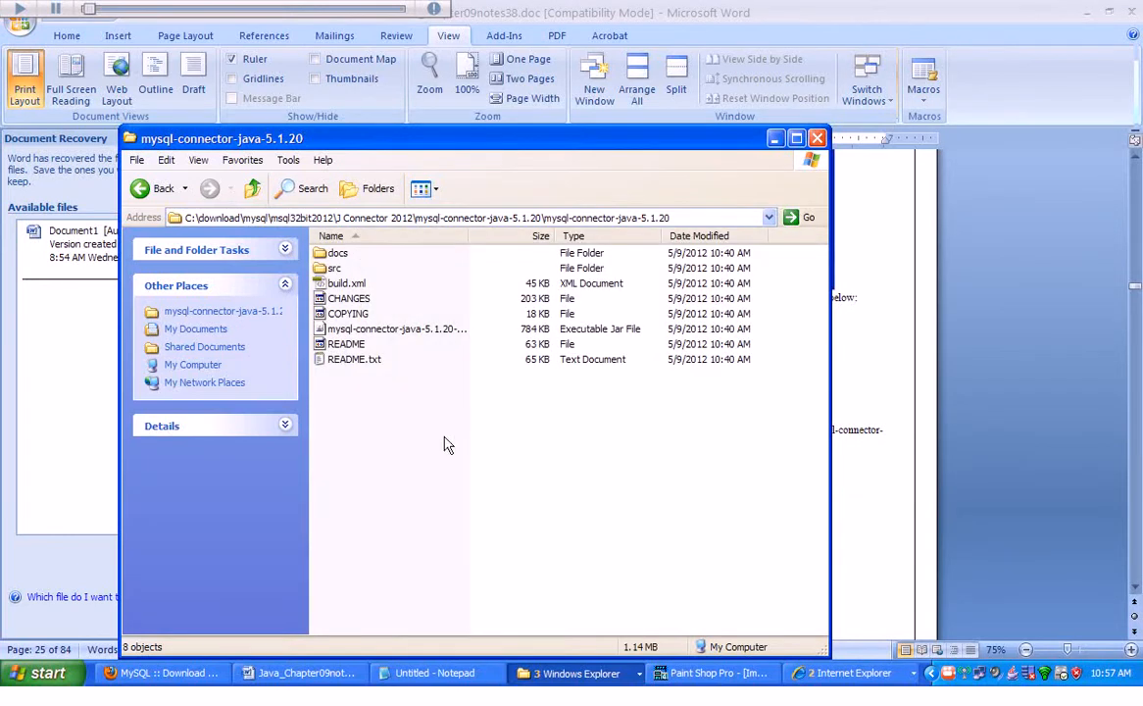
{"action": "left_click_drag", "start_coordinate": [469, 236], "coordinate": [633, 241]}
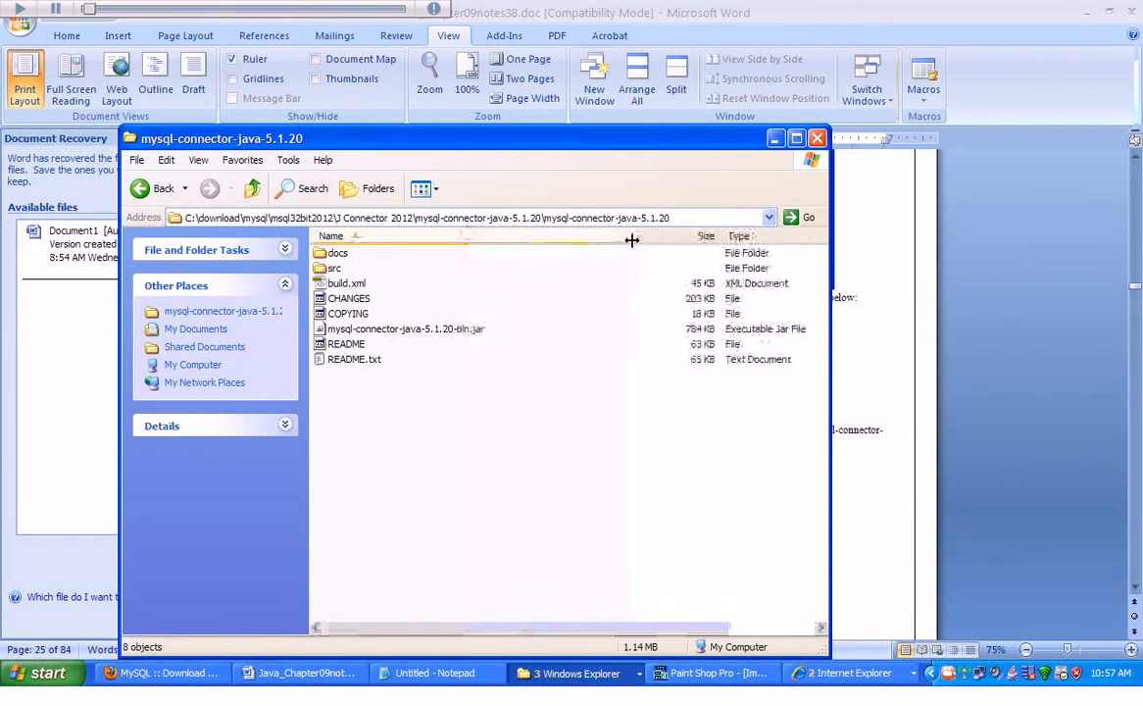
{"action": "left_click", "coordinate": [338, 329]}
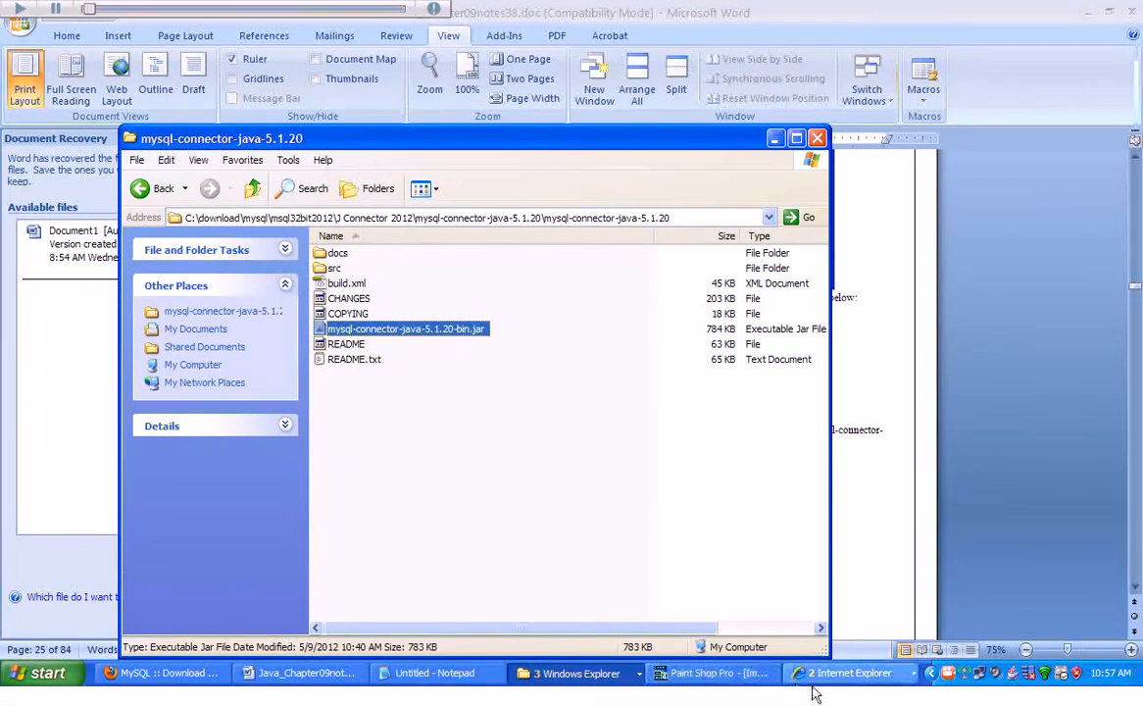
Return to the Word document and read the instructions naming the Program Files>MySQL>MySQL Server 5.1>bin directory.
{"action": "left_click", "coordinate": [267, 676]}
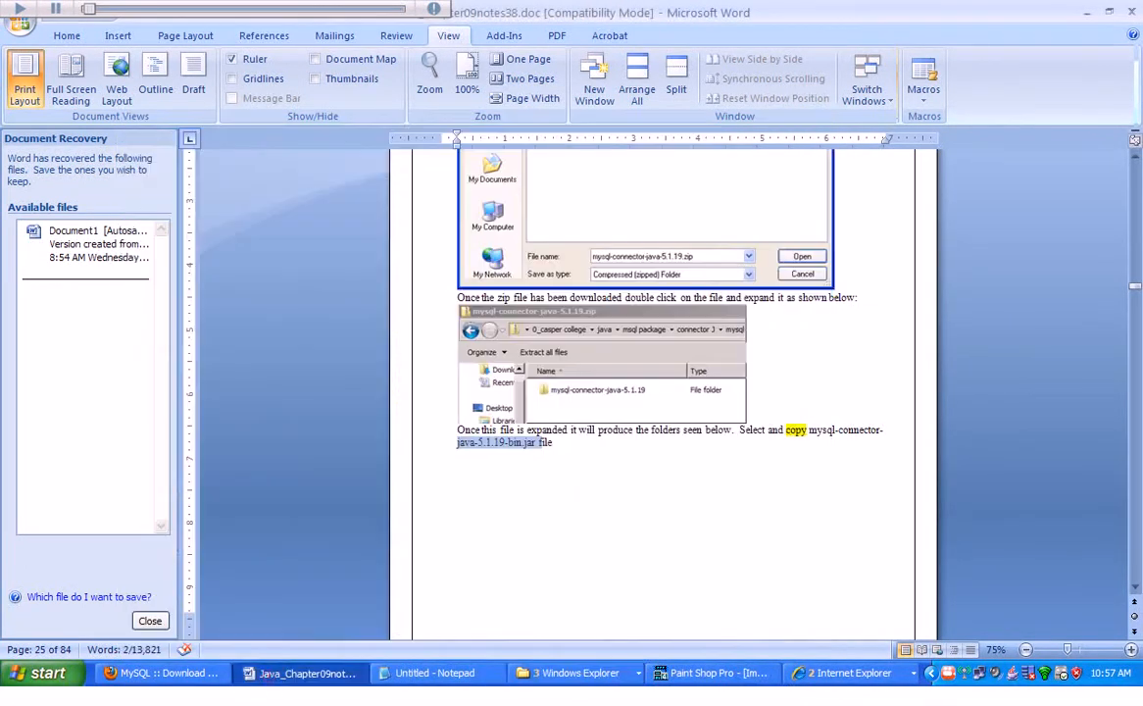
{"action": "left_click", "coordinate": [1135, 588]}
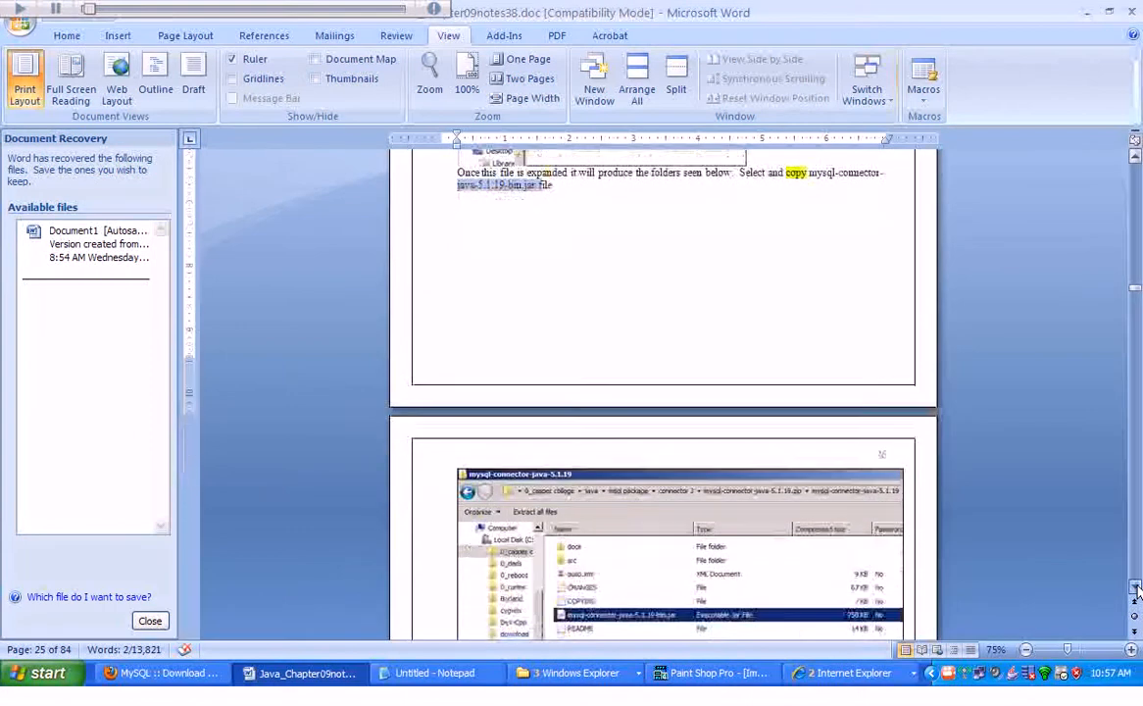
{"action": "left_click", "coordinate": [1136, 588]}
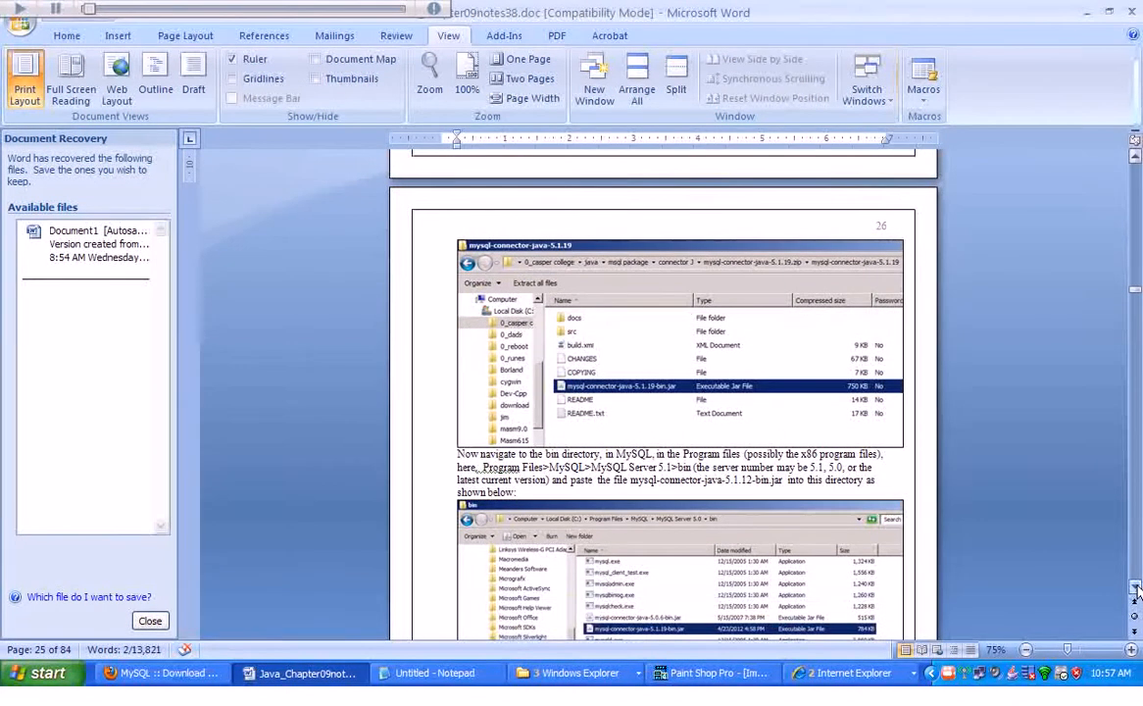
{"action": "left_click", "coordinate": [1136, 588]}
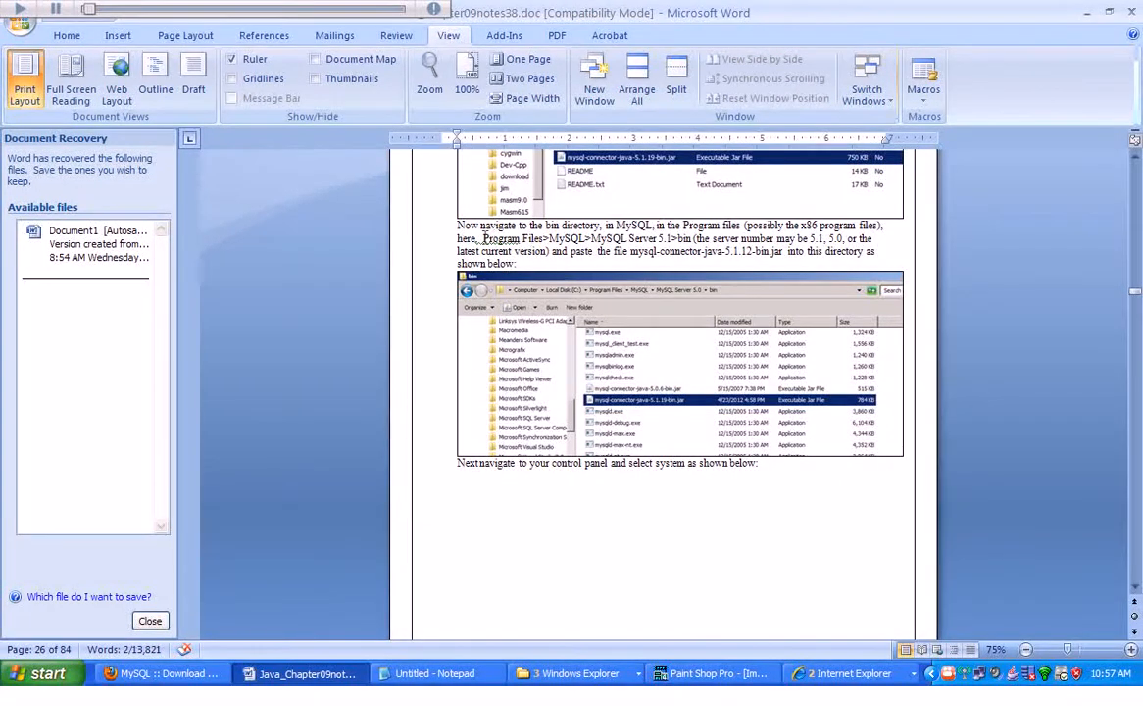
{"action": "left_click_drag", "start_coordinate": [482, 238], "coordinate": [660, 238]}
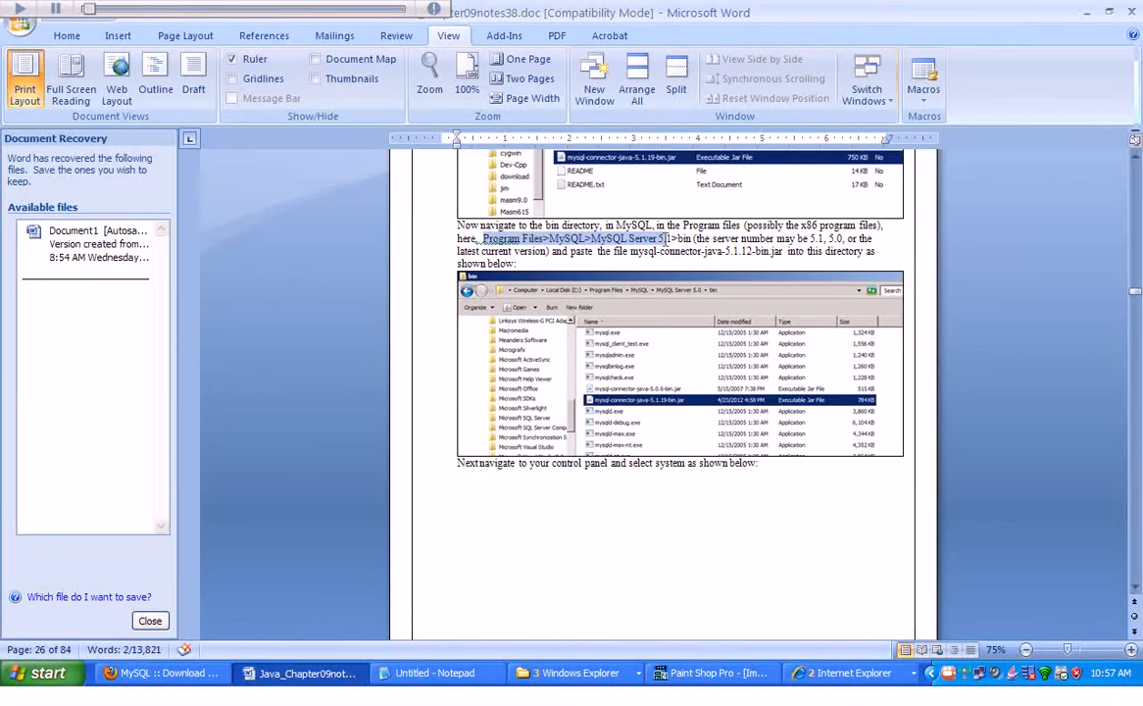
{"action": "left_click_drag", "start_coordinate": [671, 238], "coordinate": [689, 238]}
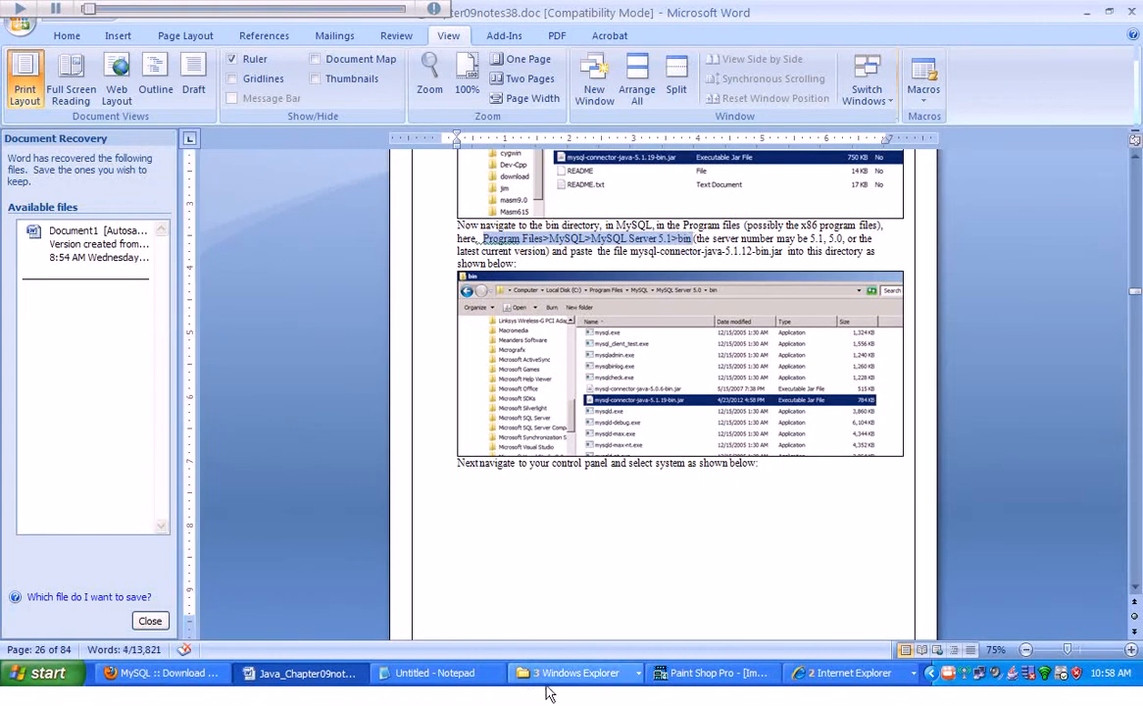
Switch back to the connector folder window and copy the mysql-connector-java-5.1.20-bin.jar file.
{"action": "left_click", "coordinate": [574, 675]}
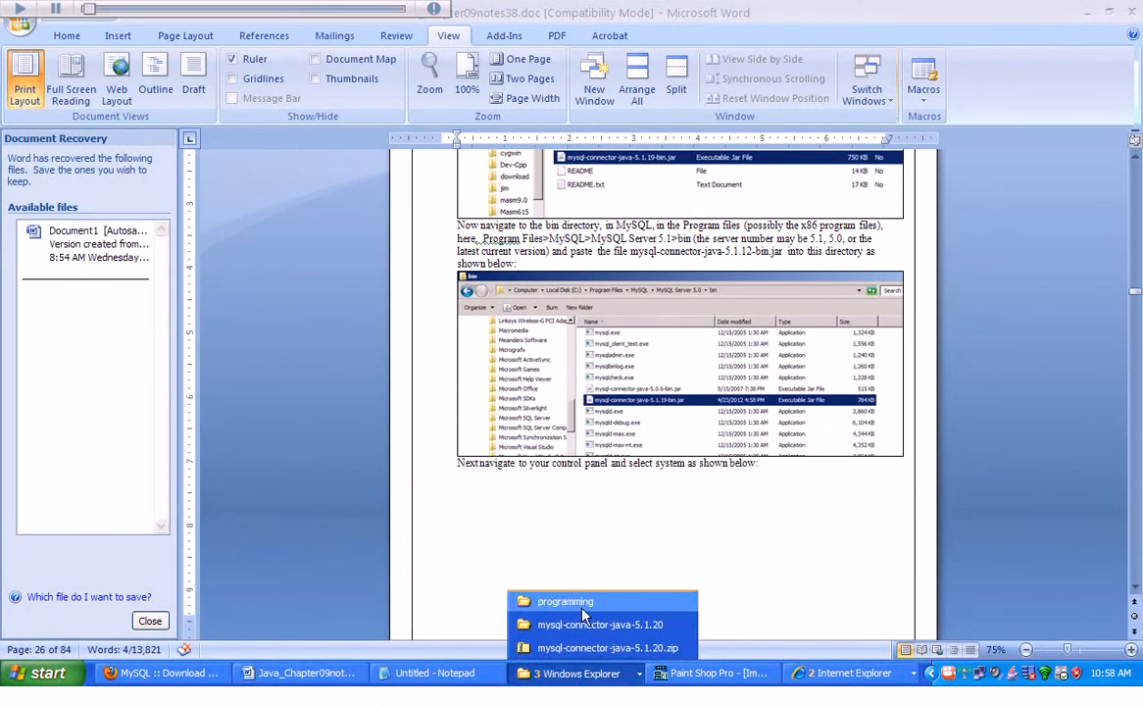
{"action": "left_click", "coordinate": [580, 604]}
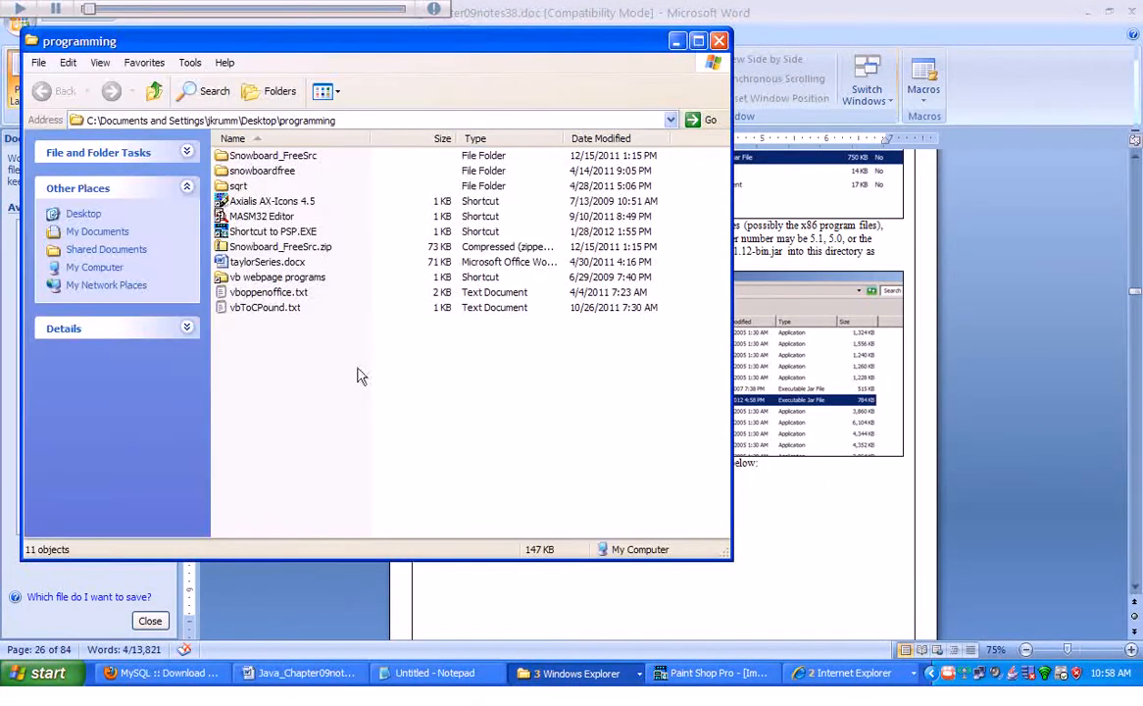
{"action": "left_click", "coordinate": [567, 676]}
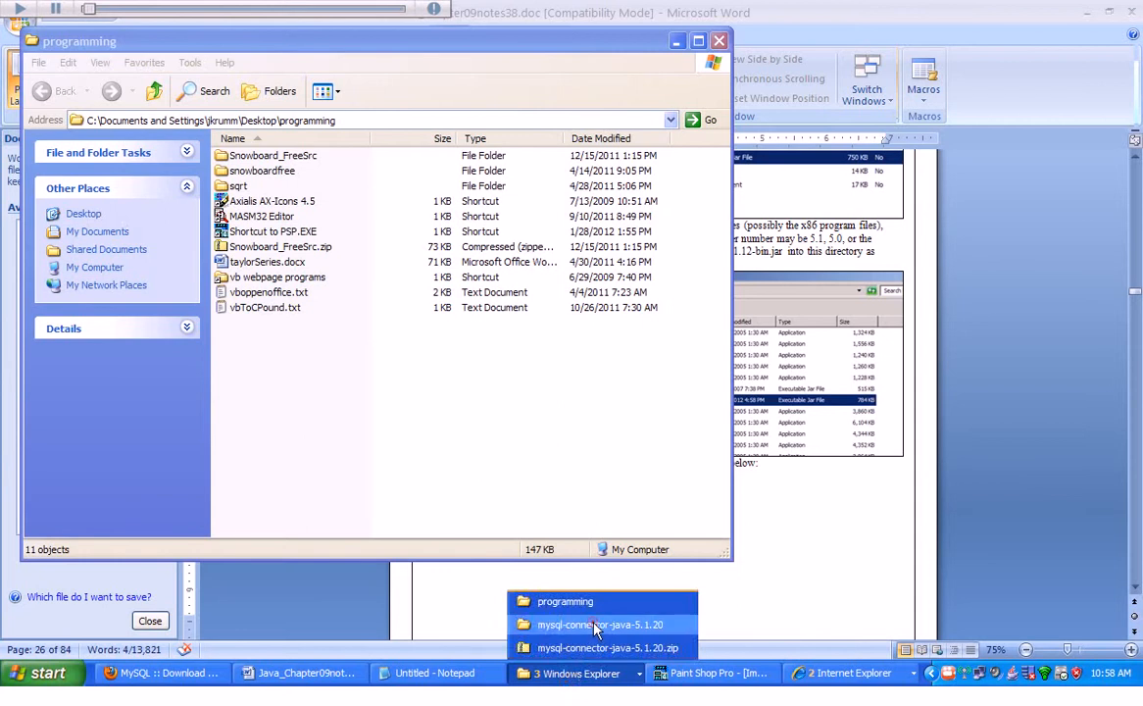
{"action": "left_click", "coordinate": [534, 623]}
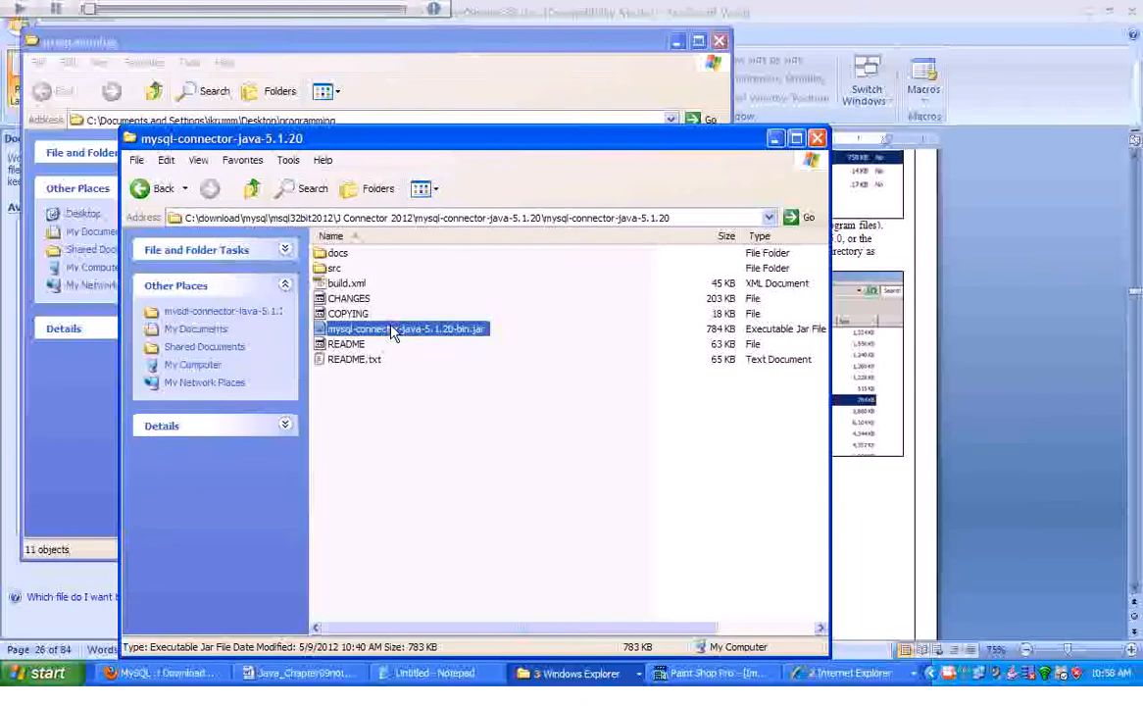
{"action": "right_click", "coordinate": [393, 331]}
{"action": "left_click", "coordinate": [424, 476]}
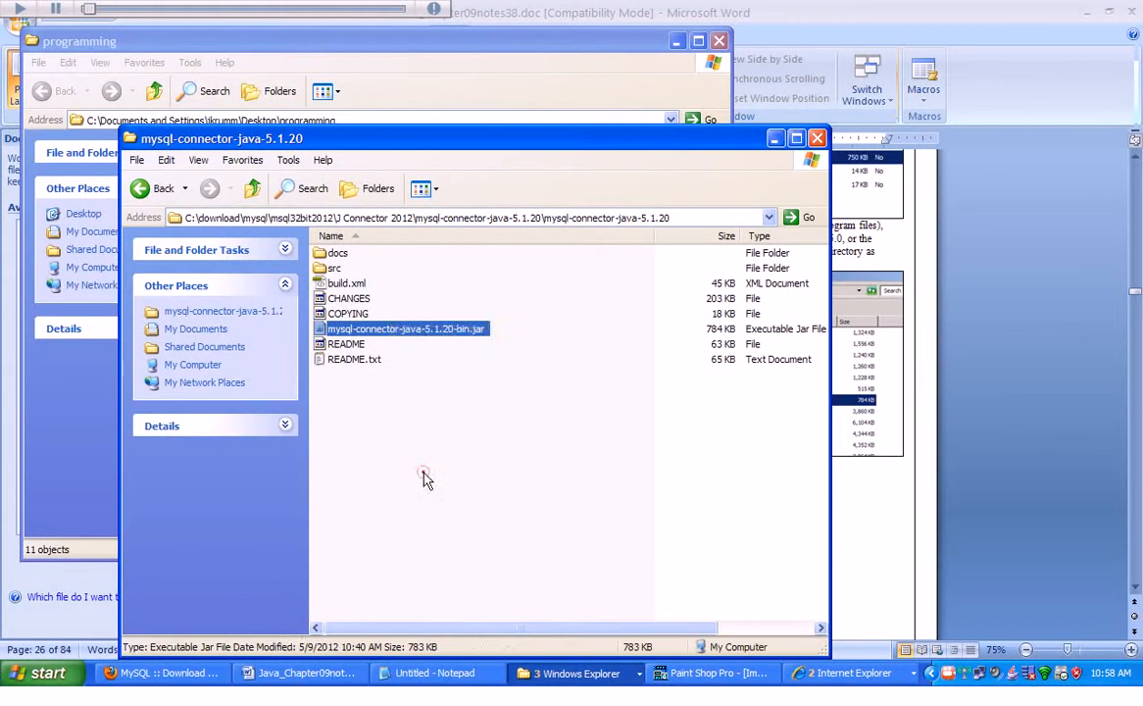
Go to the root of drive C: by trimming the folder path in the address bar.
{"action": "left_click", "coordinate": [214, 219]}
{"action": "left_click_drag", "start_coordinate": [201, 220], "coordinate": [876, 235]}
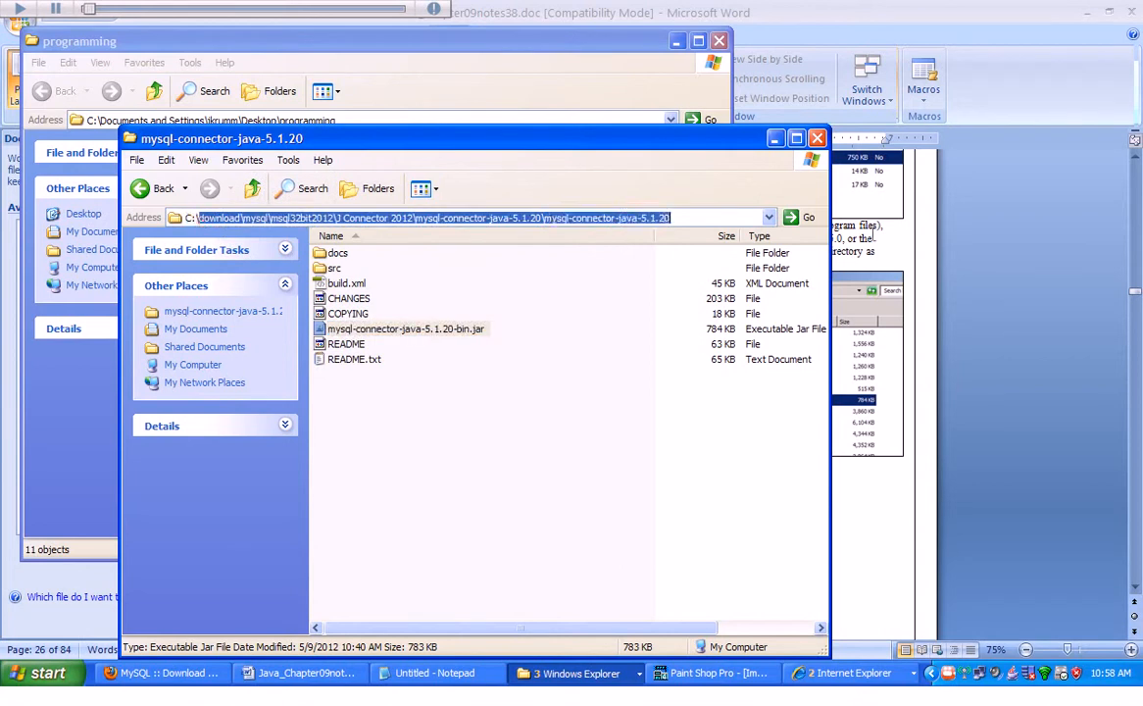
{"action": "key", "text": "BackSpace"}
{"action": "key", "text": "Return"}
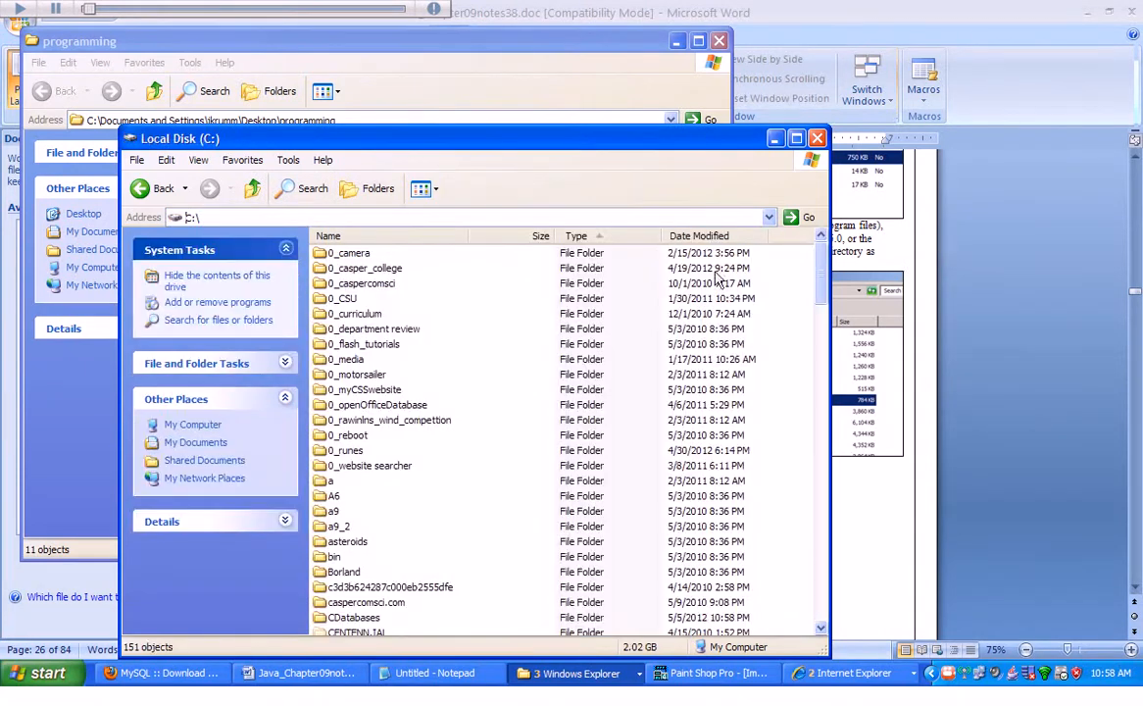
Open the Program Files folder on drive C:.
{"action": "left_click", "coordinate": [822, 608]}
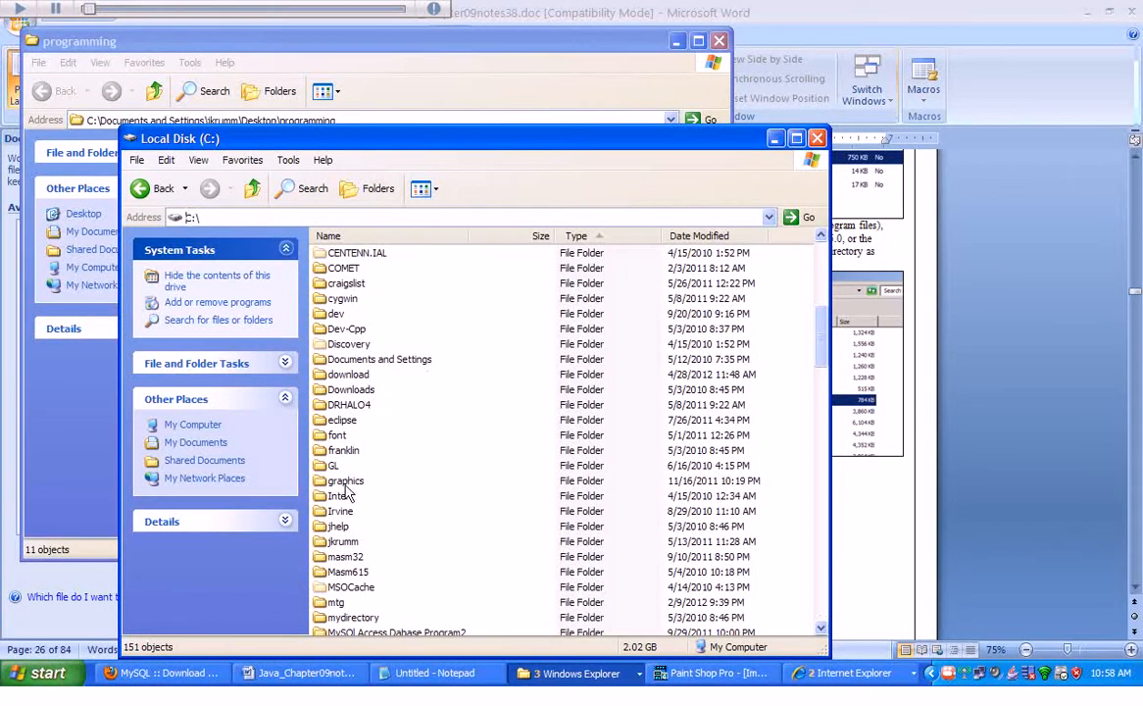
{"action": "scroll", "coordinate": [750, 578], "scroll_direction": "down", "scroll_amount": 4}
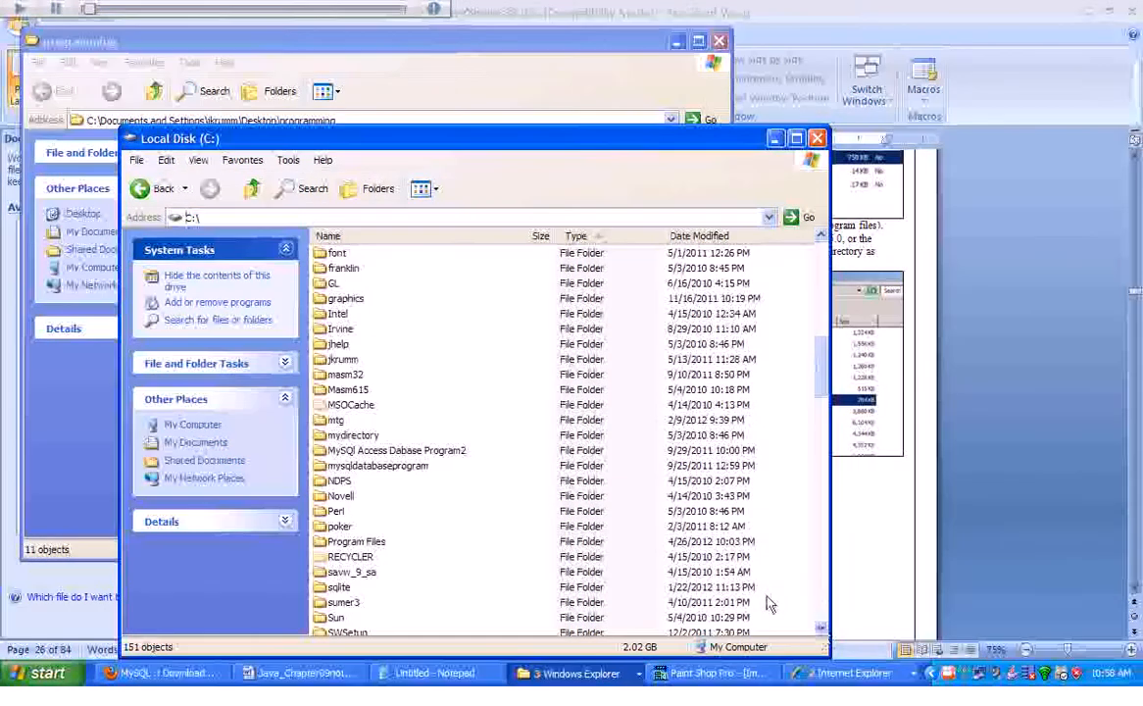
{"action": "left_click", "coordinate": [822, 614]}
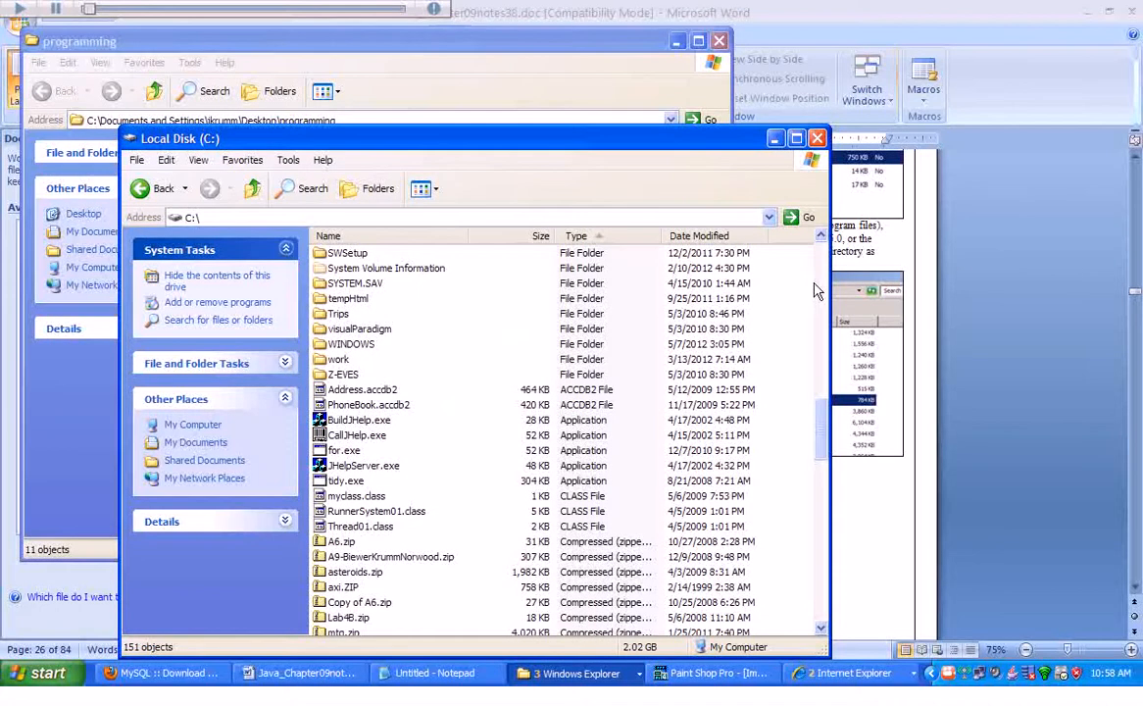
{"action": "left_click", "coordinate": [822, 239]}
{"action": "scroll", "coordinate": [822, 239], "scroll_direction": "up", "scroll_amount": 3}
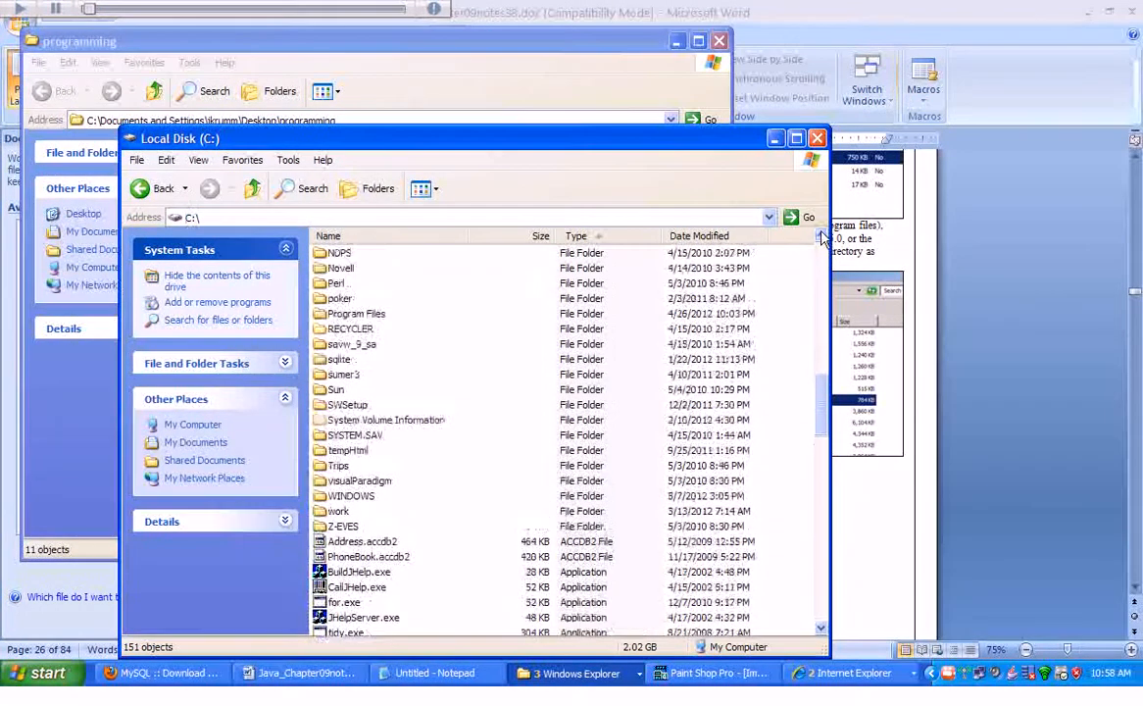
{"action": "left_click", "coordinate": [341, 319]}
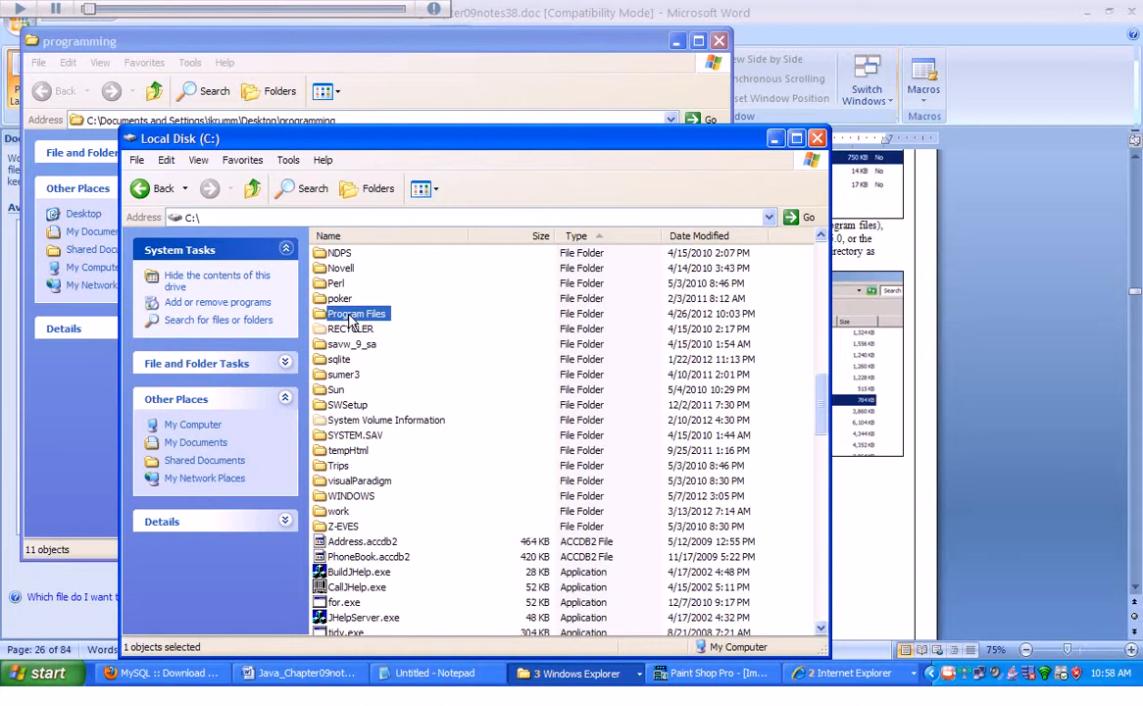
{"action": "double_click", "coordinate": [353, 313]}
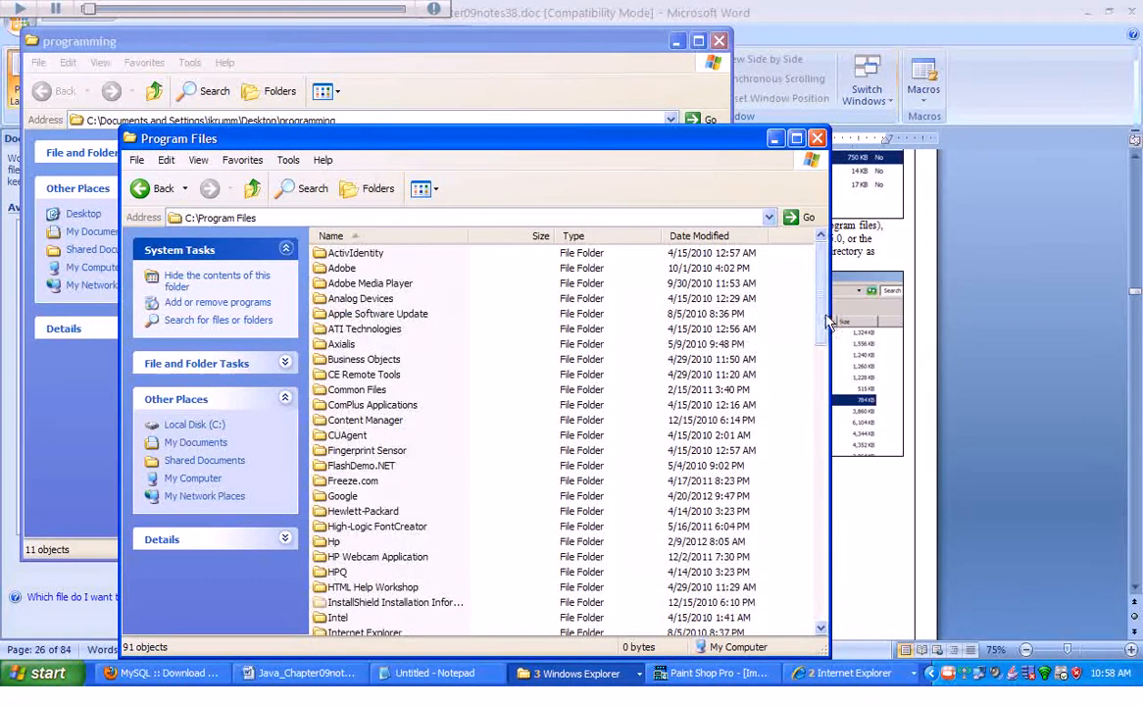
Open the MySQL folder inside Program Files.
{"action": "left_click_drag", "start_coordinate": [826, 323], "coordinate": [835, 528]}
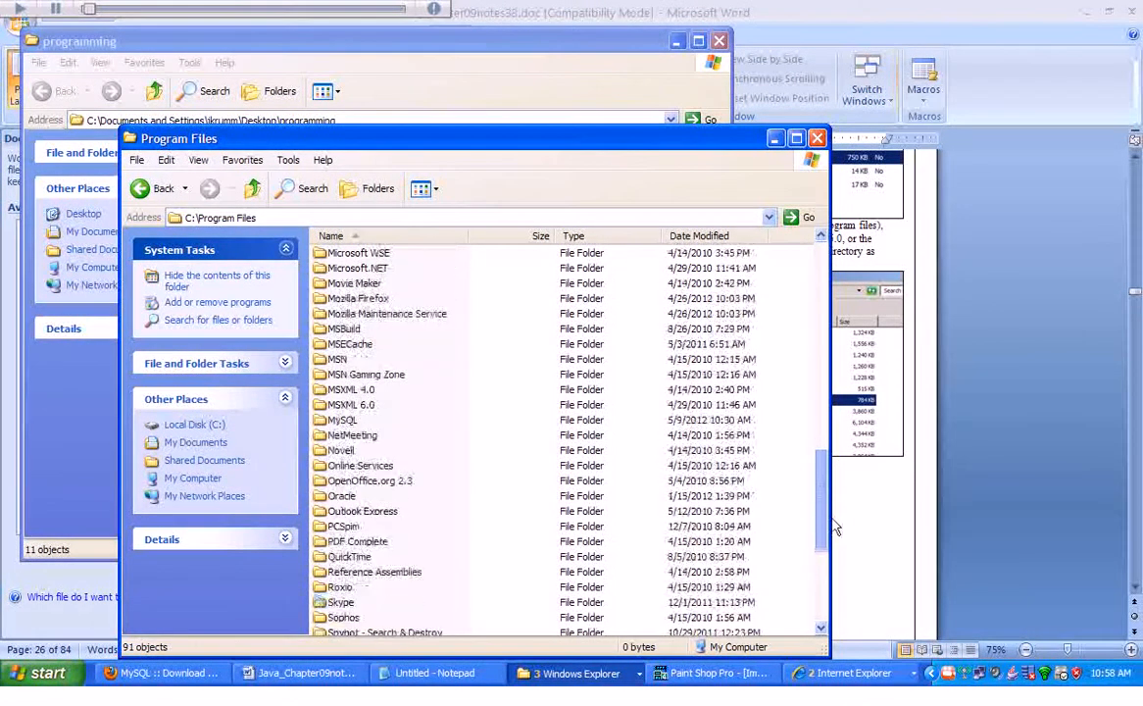
{"action": "left_click", "coordinate": [341, 424]}
{"action": "double_click", "coordinate": [342, 423]}
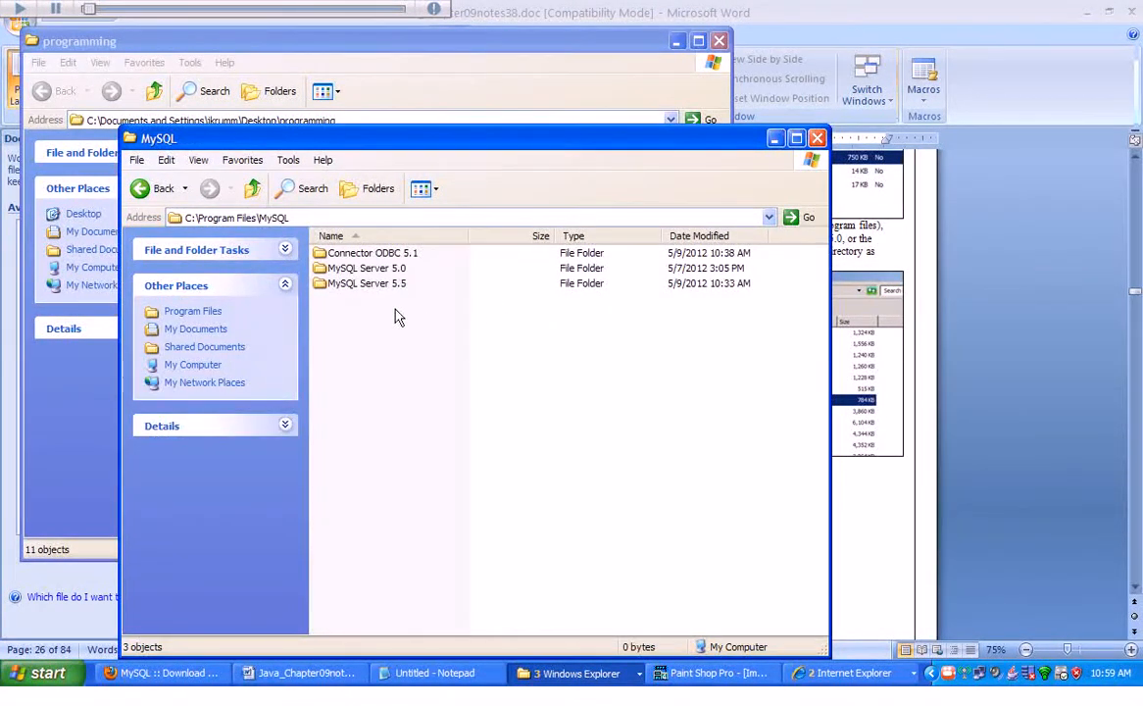
Delete the MySQL Server 5.0 folder, moving it to the Recycle Bin.
{"action": "left_click", "coordinate": [357, 274]}
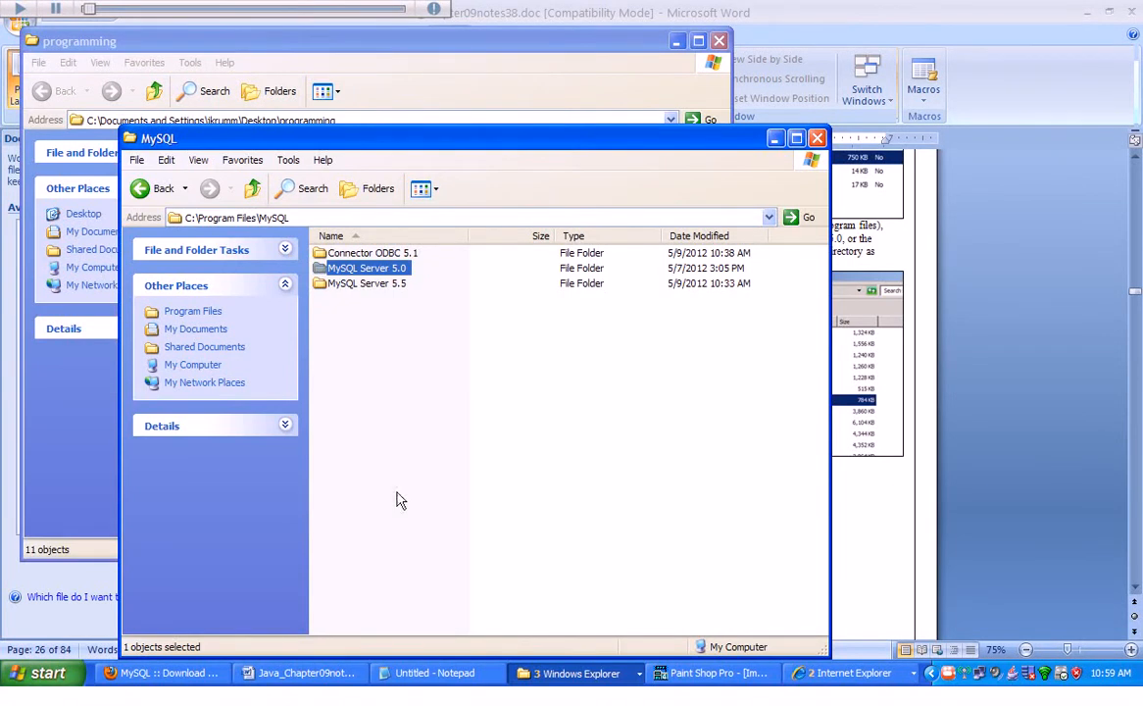
{"action": "key", "text": "Delete"}
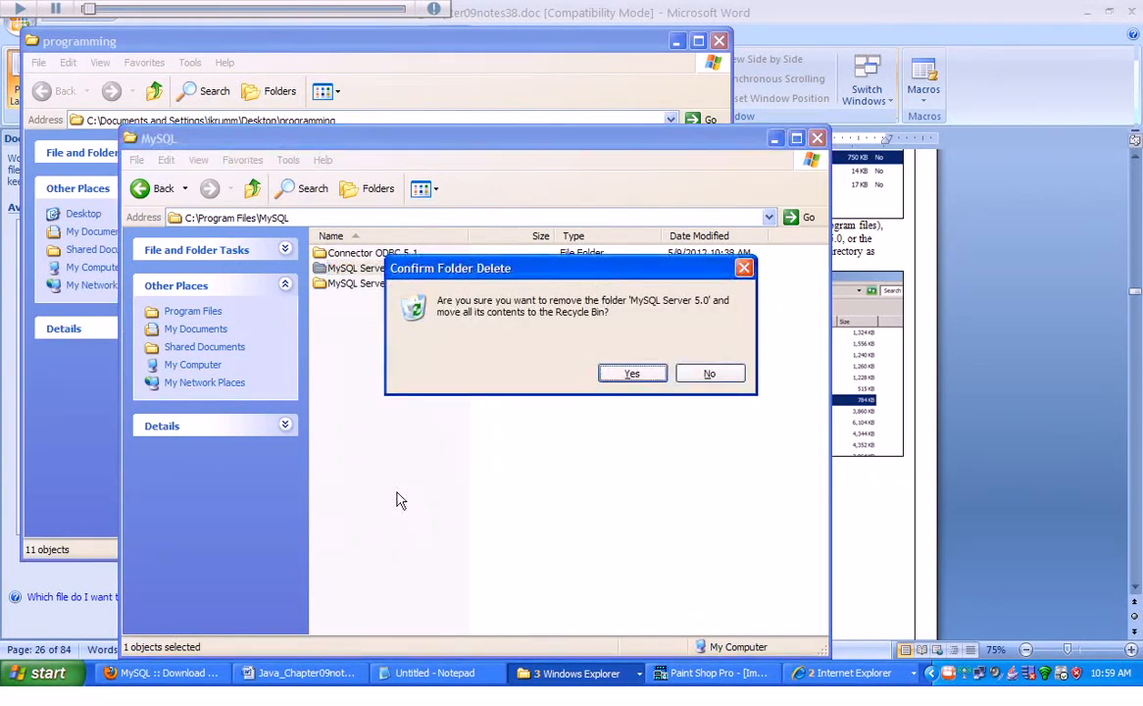
{"action": "left_click", "coordinate": [632, 375]}
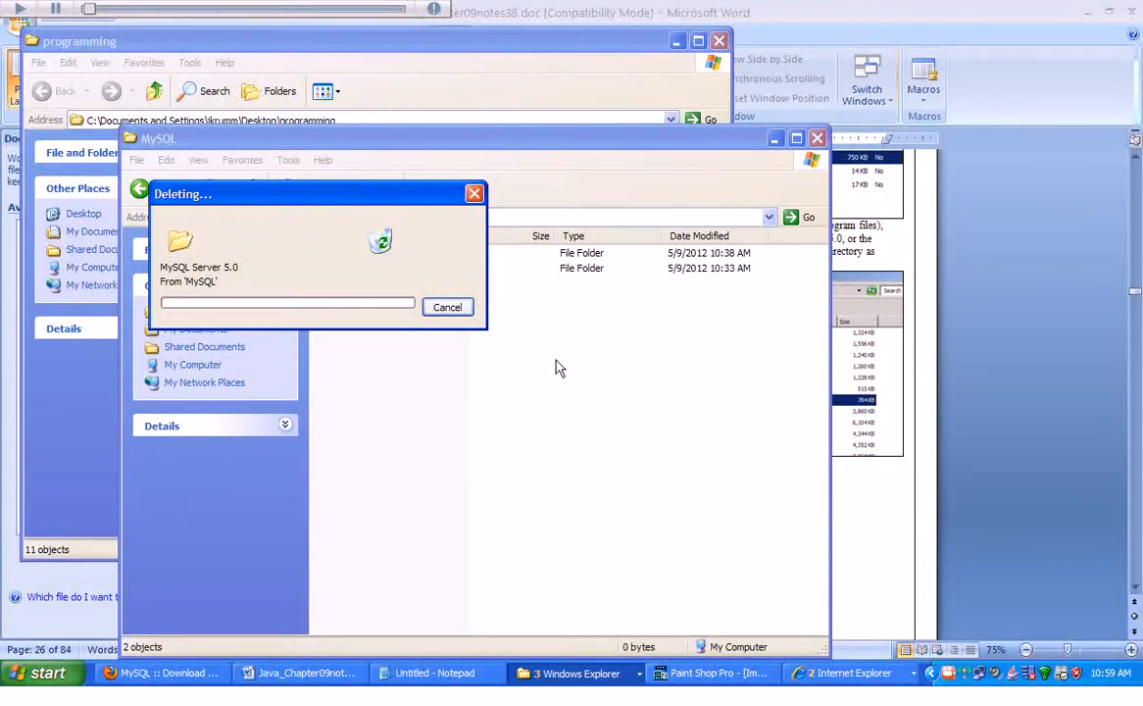
Open the bin folder inside MySQL Server 5.5.
{"action": "left_click_drag", "start_coordinate": [630, 147], "coordinate": [944, 164]}
{"action": "double_click", "coordinate": [682, 286]}
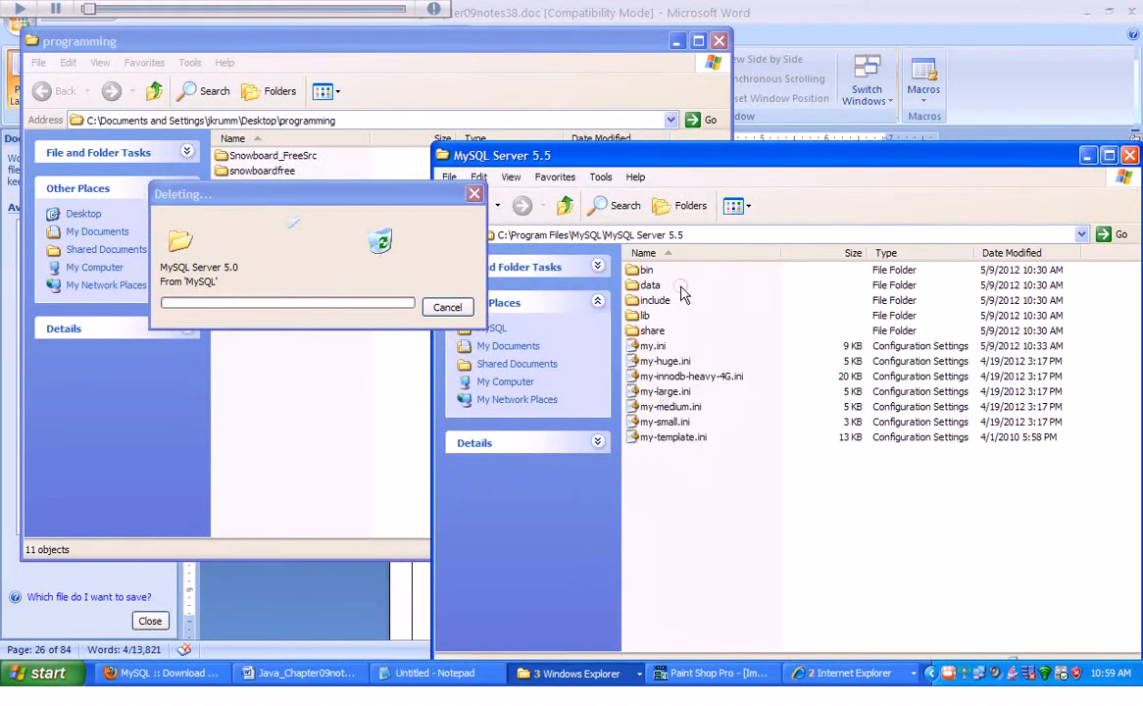
{"action": "double_click", "coordinate": [646, 272]}
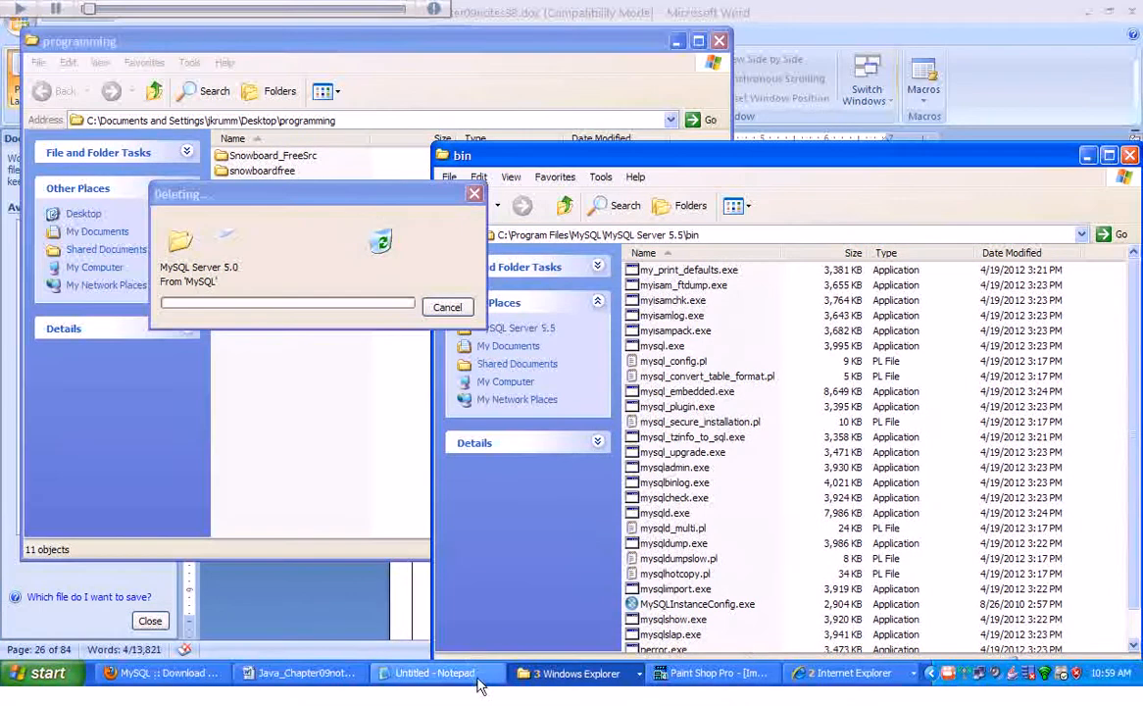
Paste the copied mysql-connector-java-5.1.20-bin.jar file into the MySQL Server 5.5 bin folder and widen the Name column.
{"action": "left_click", "coordinate": [282, 677]}
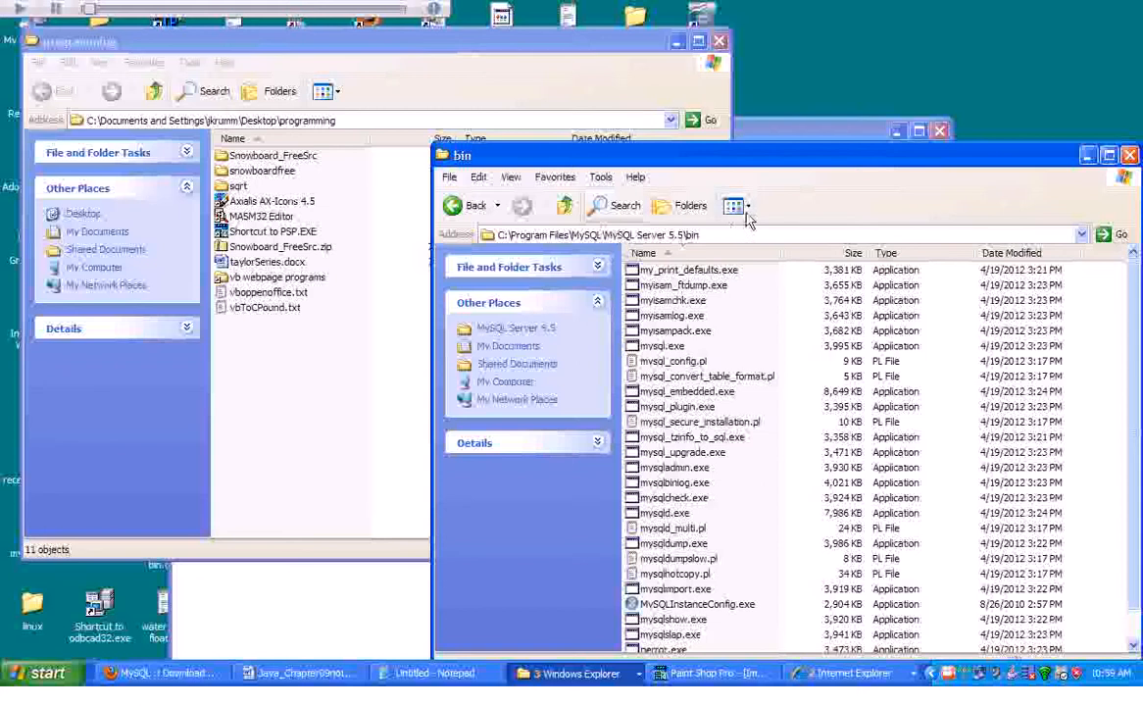
{"action": "left_click_drag", "start_coordinate": [871, 156], "coordinate": [527, 21]}
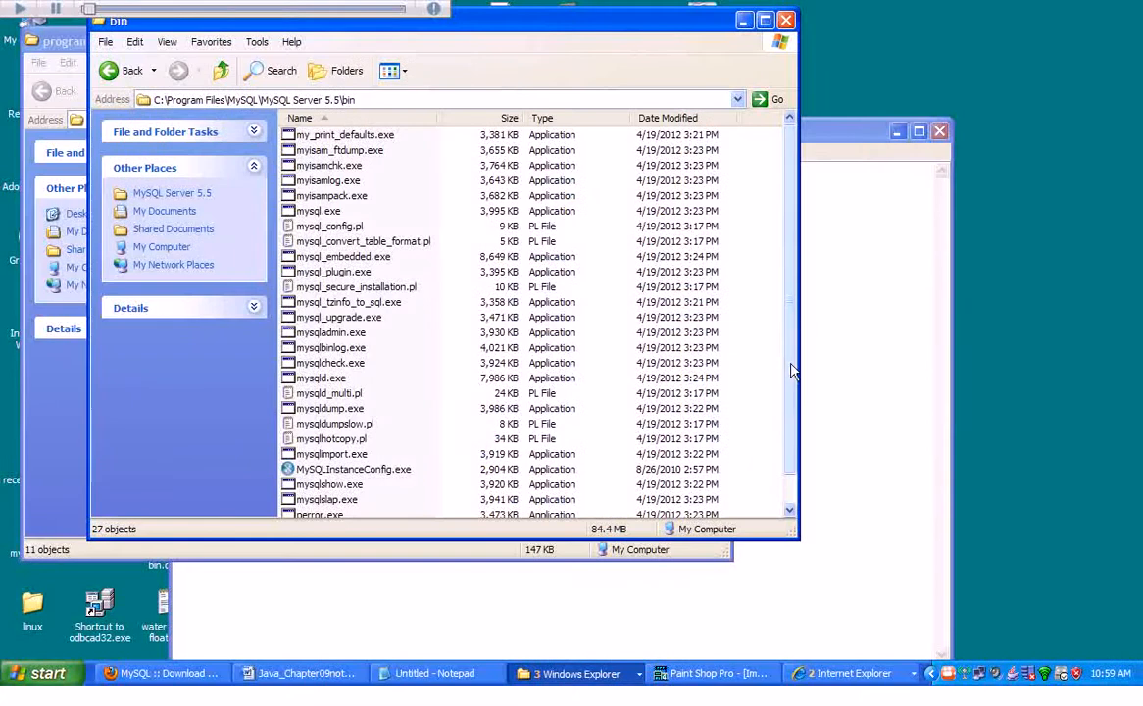
{"action": "left_click_drag", "start_coordinate": [792, 364], "coordinate": [798, 516]}
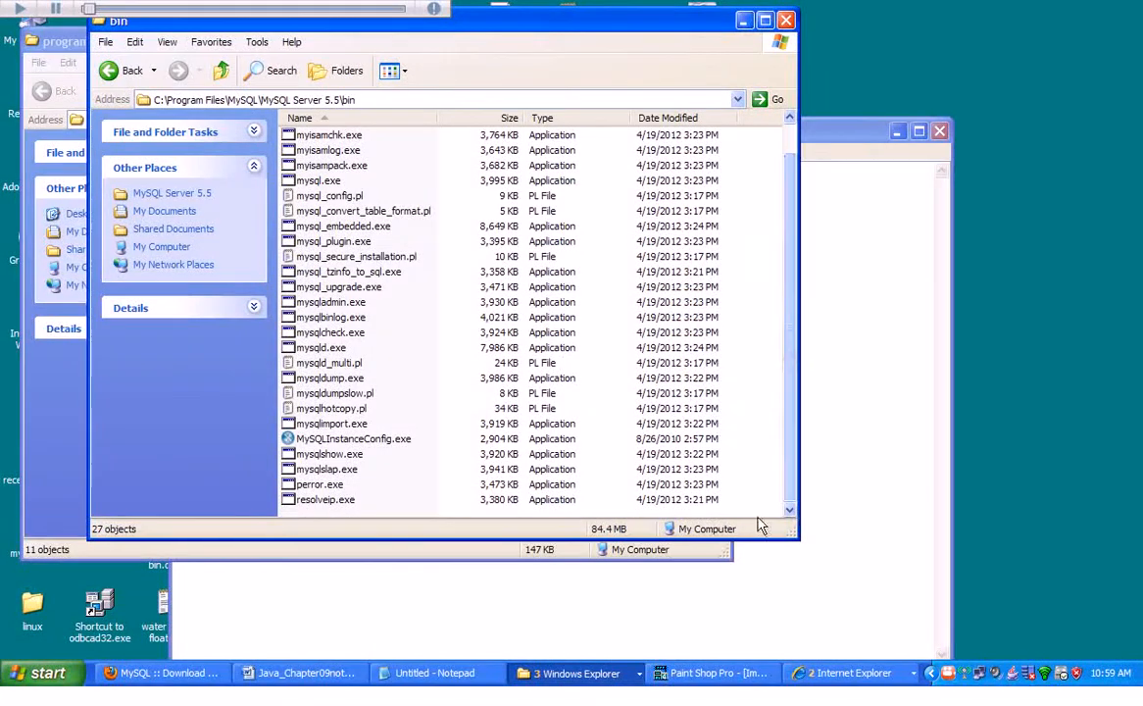
{"action": "right_click", "coordinate": [320, 517]}
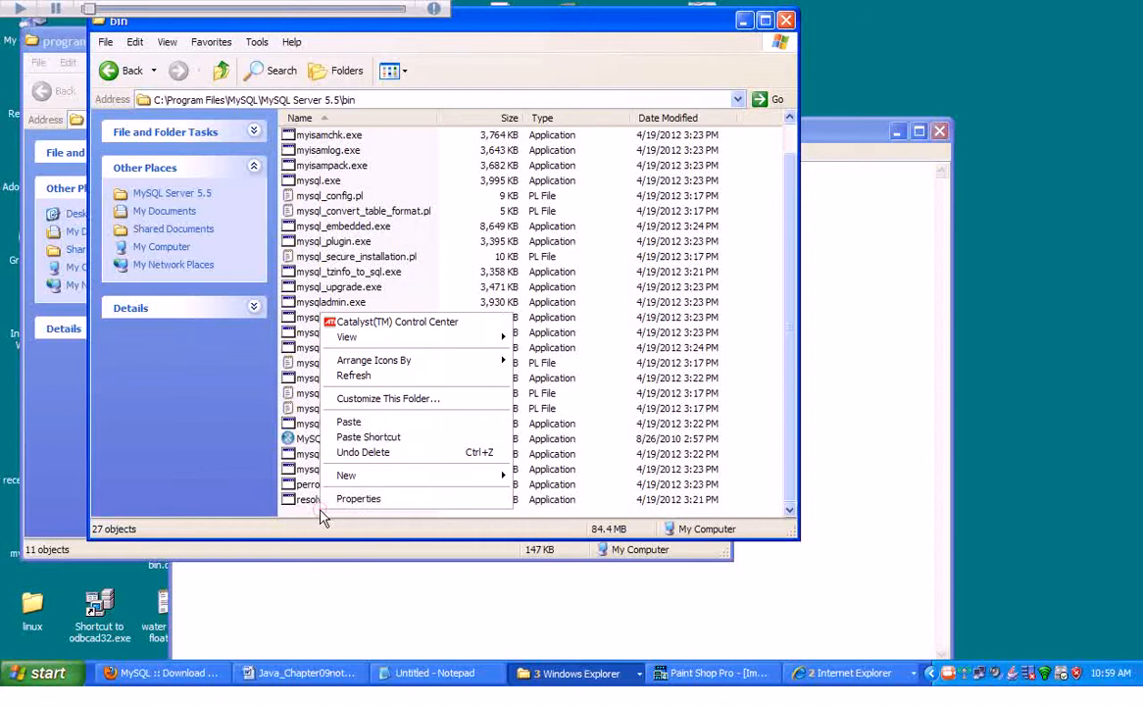
{"action": "left_click", "coordinate": [350, 422]}
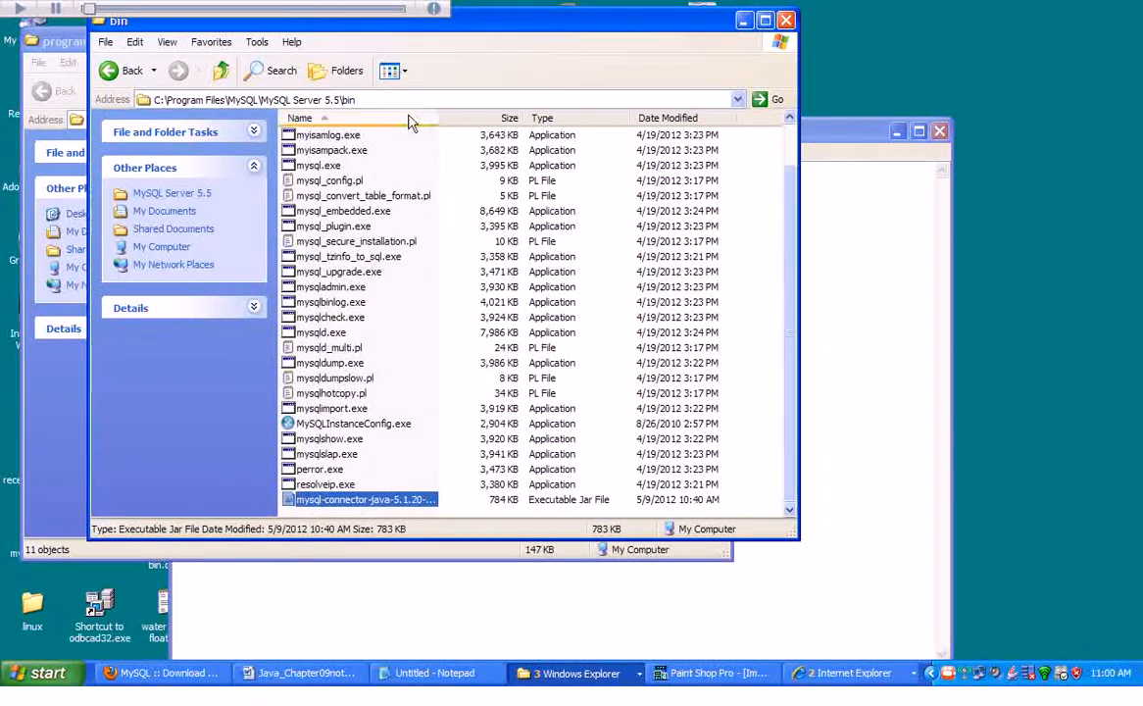
{"action": "left_click_drag", "start_coordinate": [438, 118], "coordinate": [538, 155]}
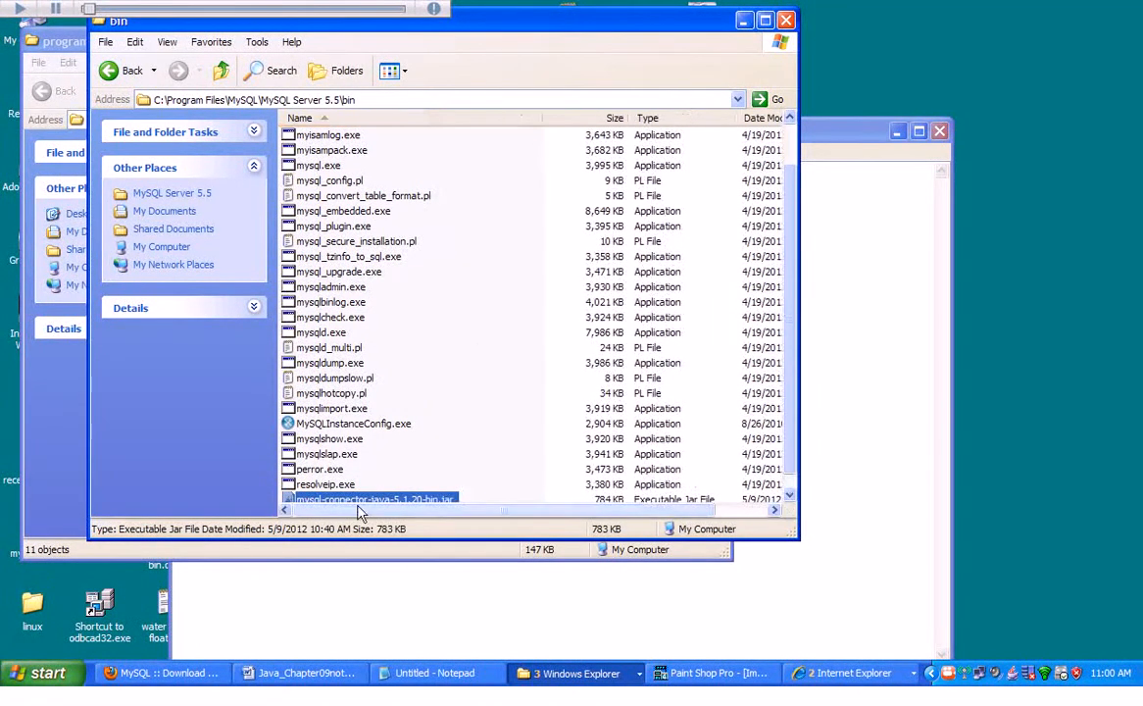
{"action": "left_click", "coordinate": [791, 497]}
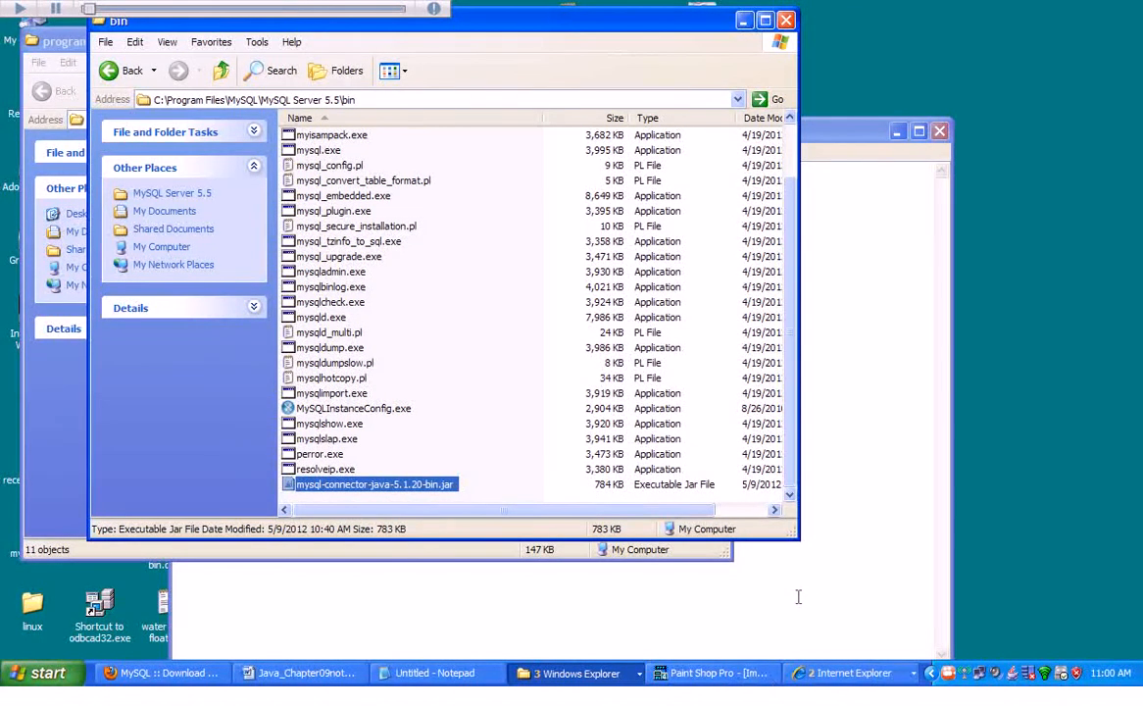
Return to the Word document and read the next instruction about opening the Control Panel's System settings.
{"action": "left_click", "coordinate": [169, 674]}
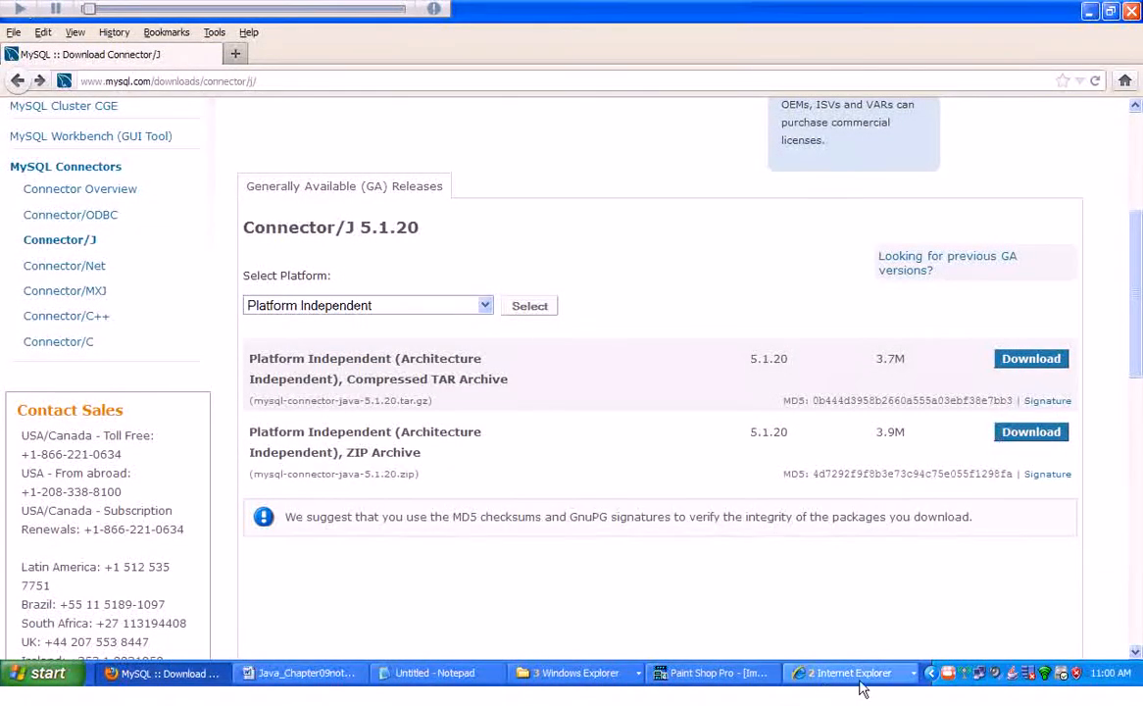
{"action": "left_click", "coordinate": [307, 675]}
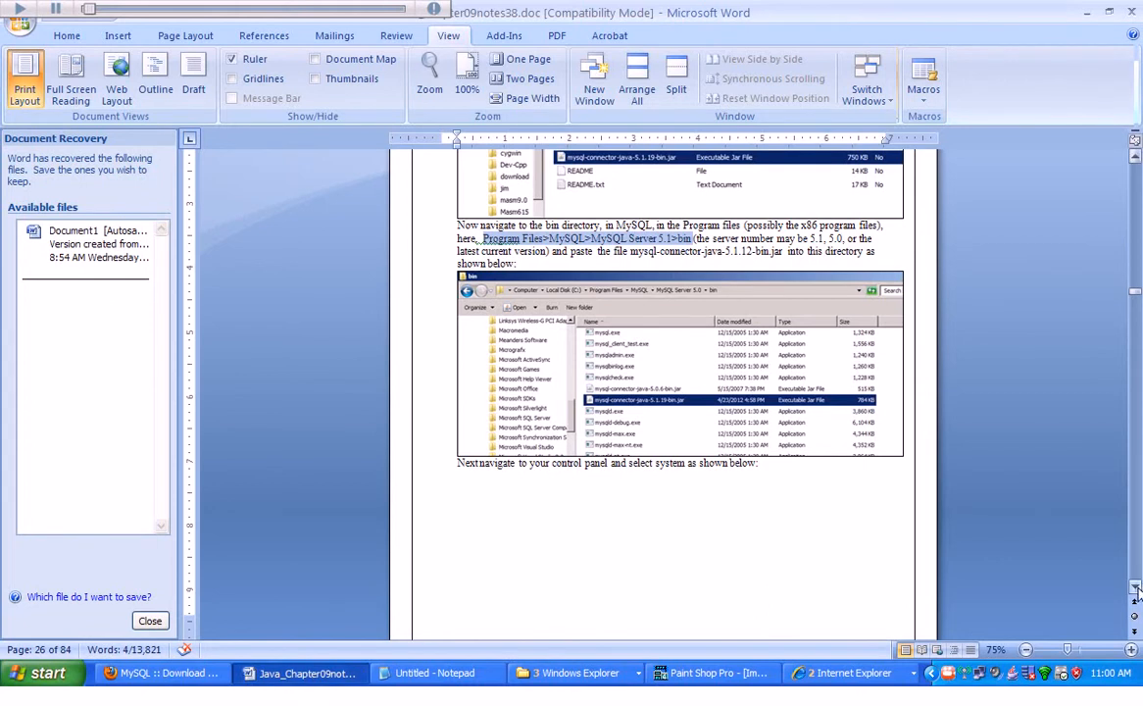
{"action": "scroll", "coordinate": [1134, 594], "scroll_direction": "down", "scroll_amount": 5}
{"action": "scroll", "coordinate": [1135, 594], "scroll_direction": "down", "scroll_amount": 1}
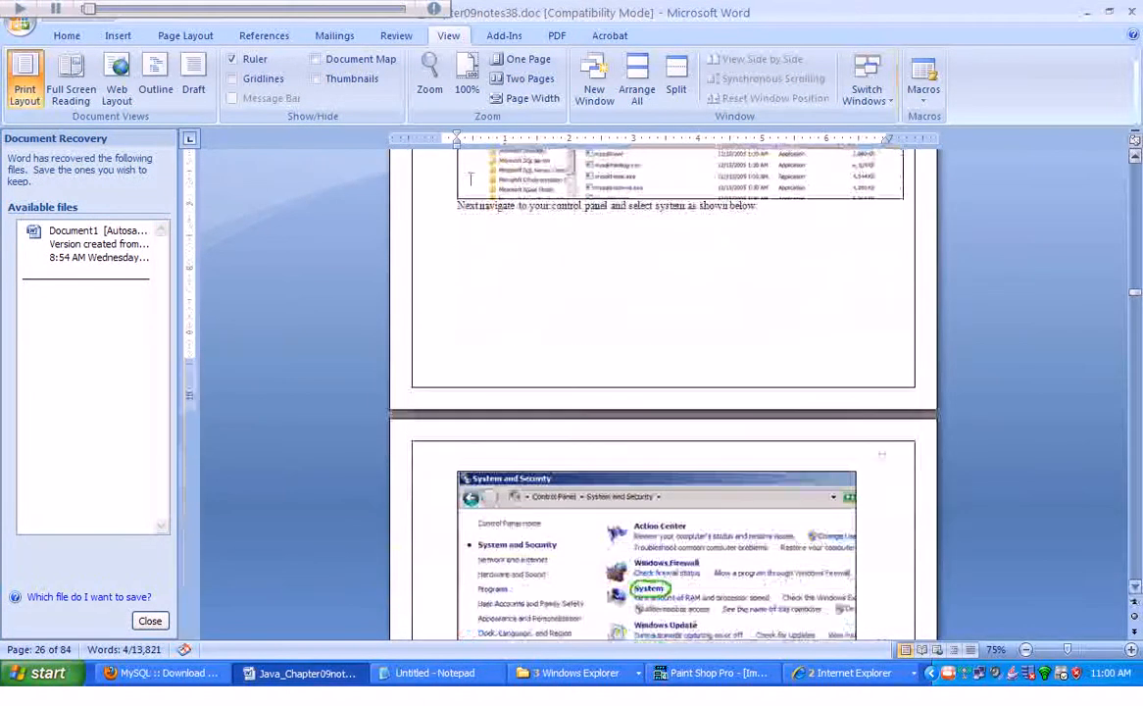
Open System in the Control Panel and open the Environment Variables dialog from the Advanced settings.
{"action": "left_click", "coordinate": [35, 673]}
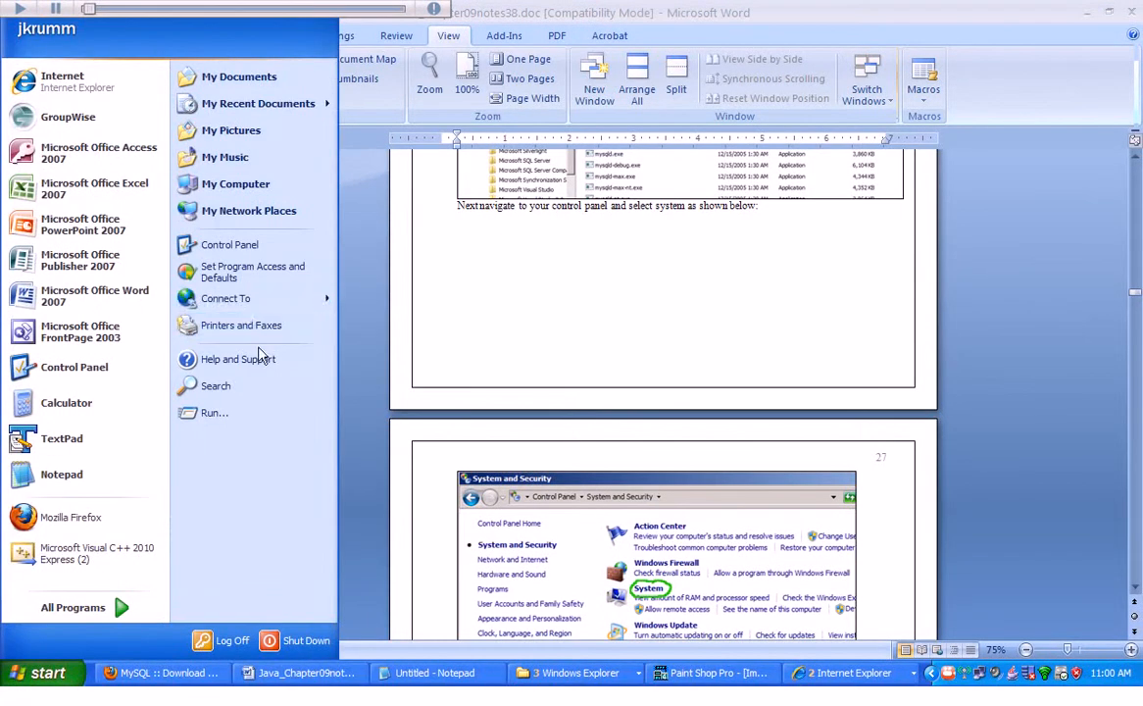
{"action": "left_click", "coordinate": [253, 247]}
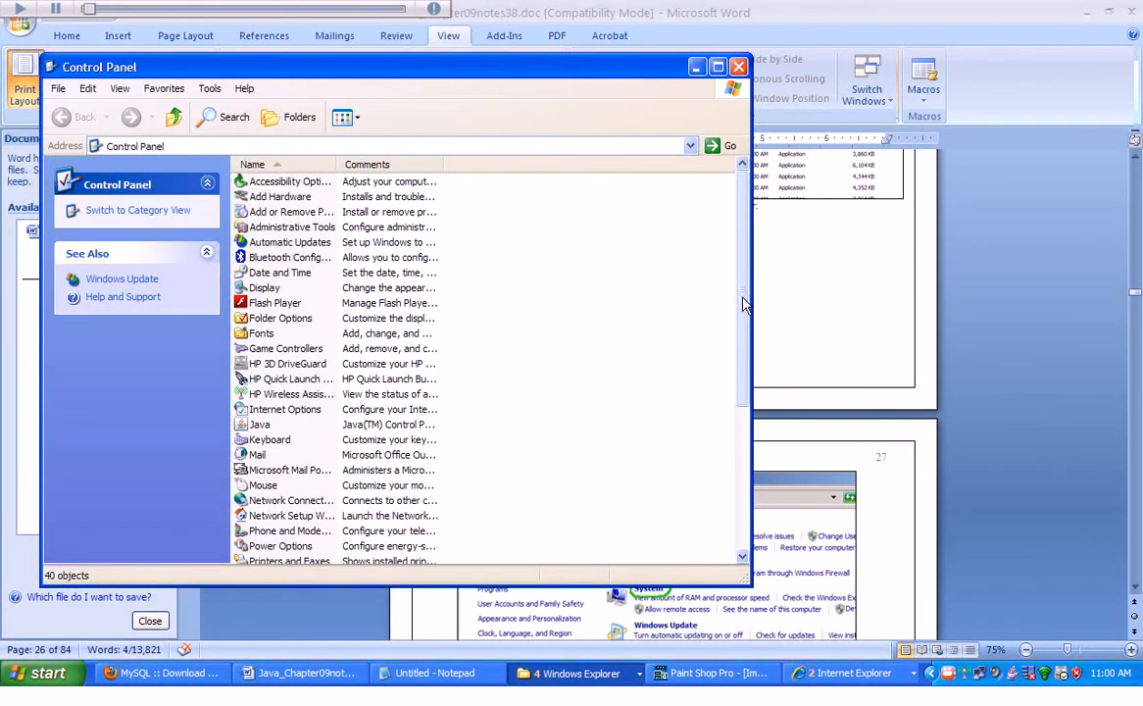
{"action": "left_click_drag", "start_coordinate": [744, 305], "coordinate": [757, 450]}
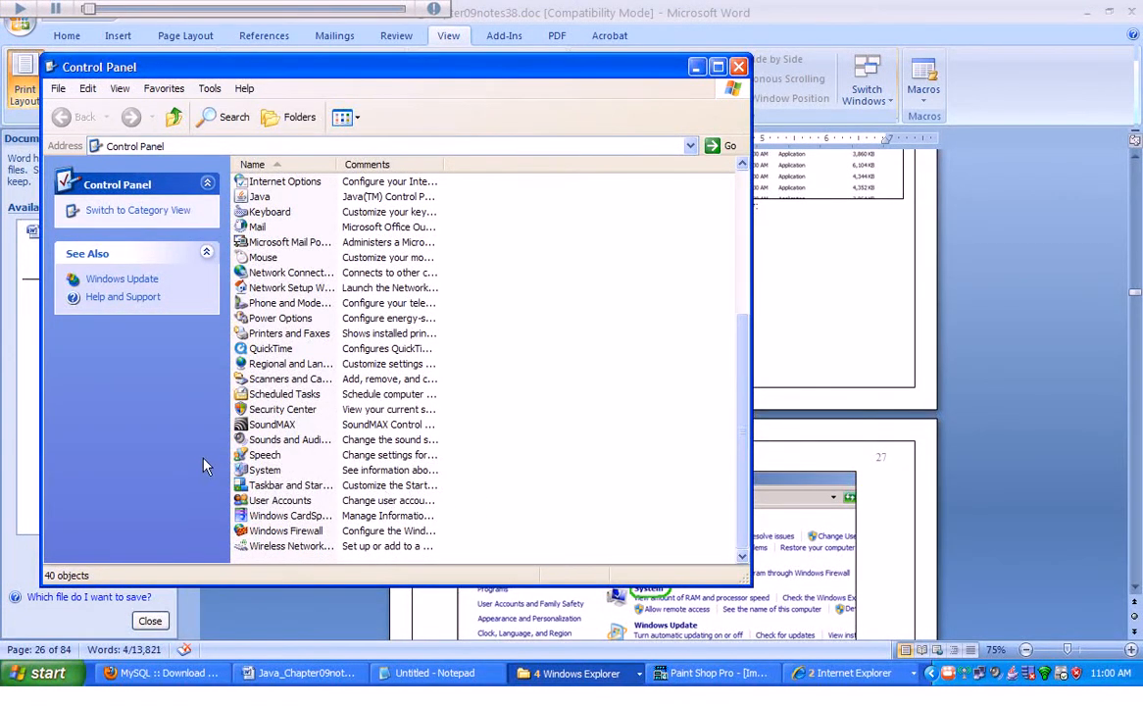
{"action": "double_click", "coordinate": [241, 472]}
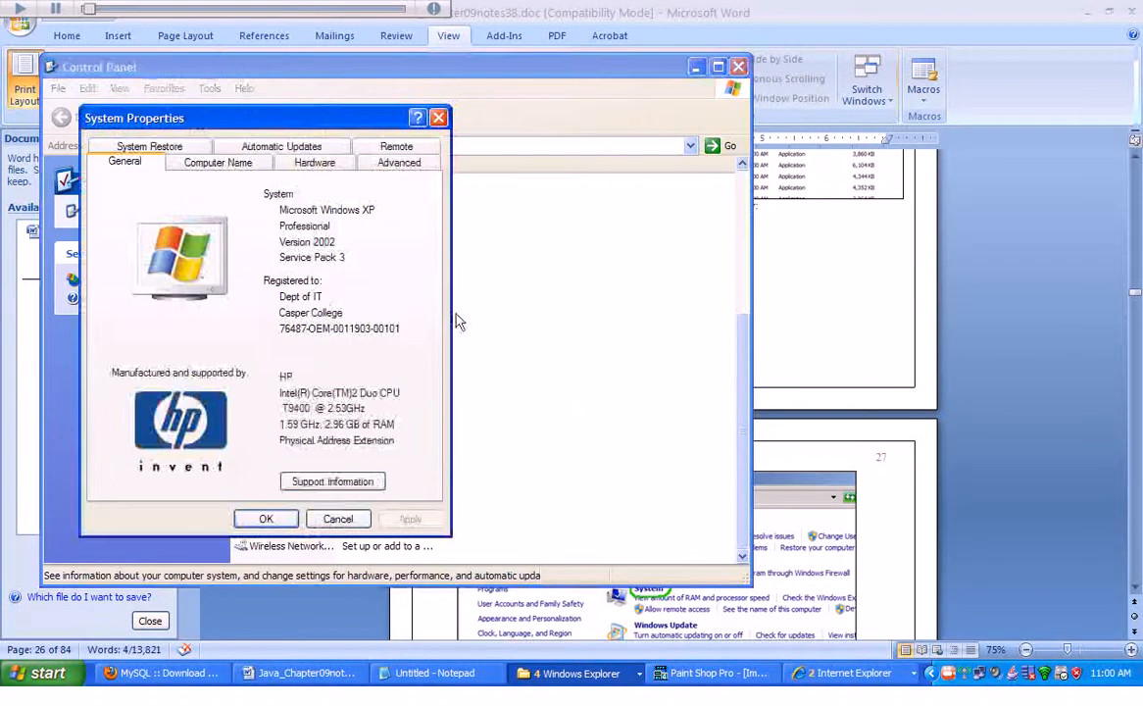
{"action": "left_click", "coordinate": [404, 165]}
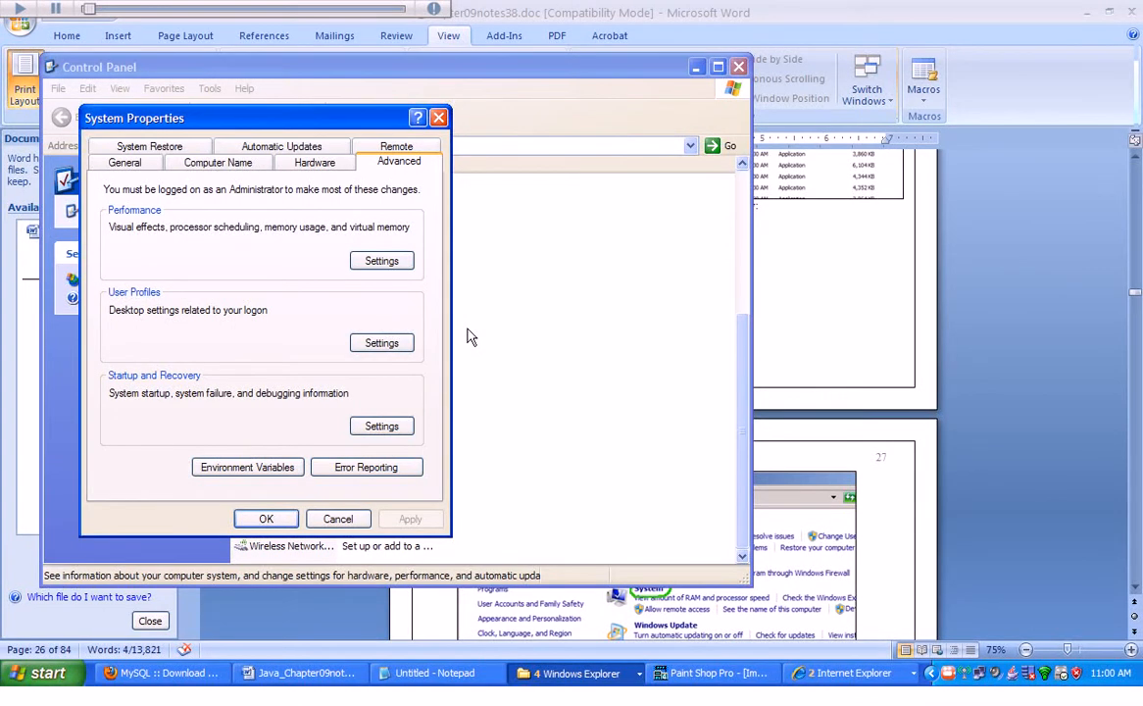
{"action": "left_click", "coordinate": [246, 469]}
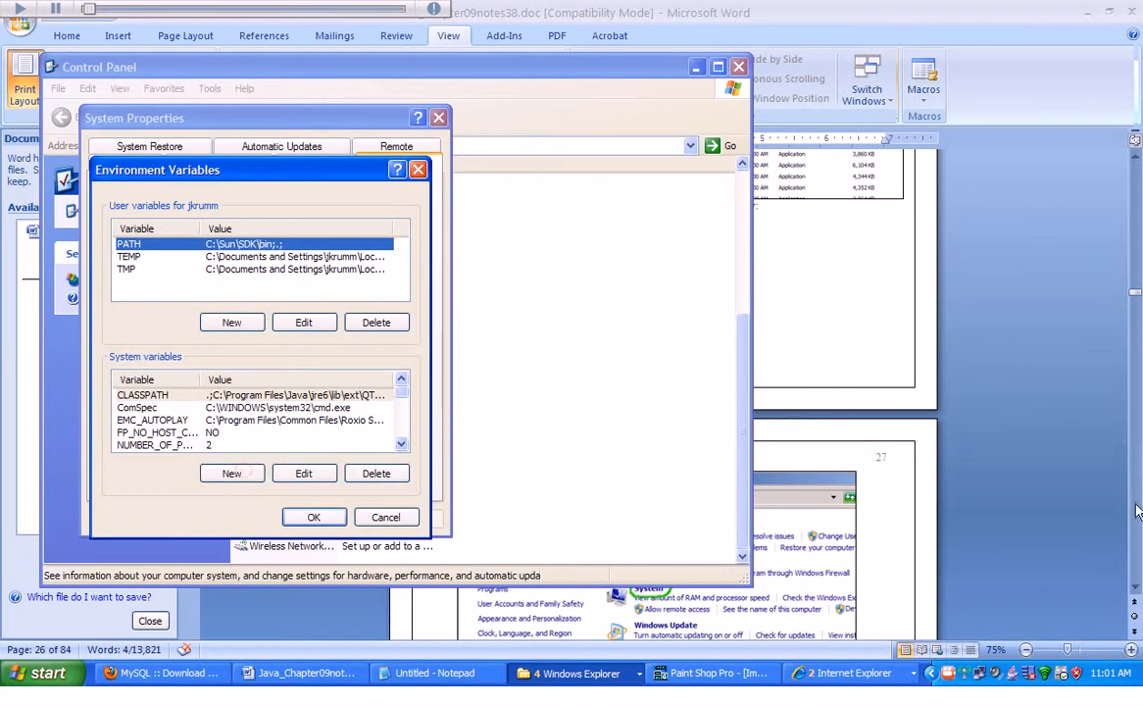
Scroll through the Word document to read the instructions for editing the CLASSPATH system variable.
{"action": "left_click", "coordinate": [1135, 588]}
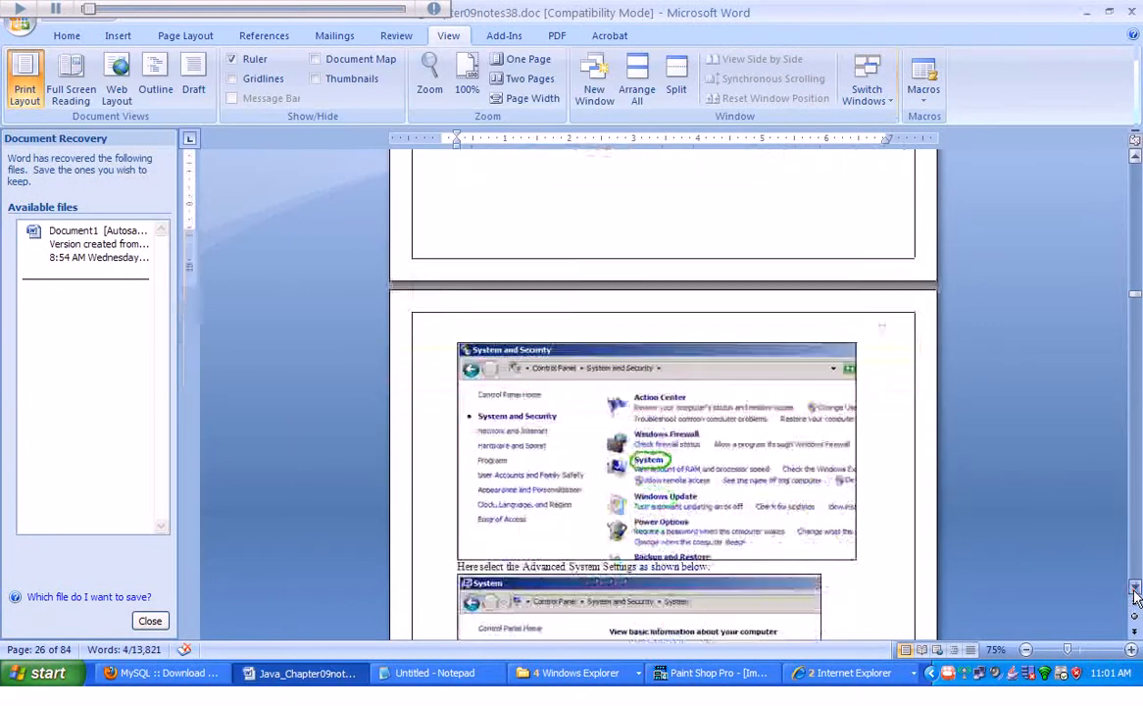
{"action": "left_click", "coordinate": [1135, 588]}
{"action": "left_click", "coordinate": [1134, 588]}
{"action": "left_click", "coordinate": [1134, 588]}
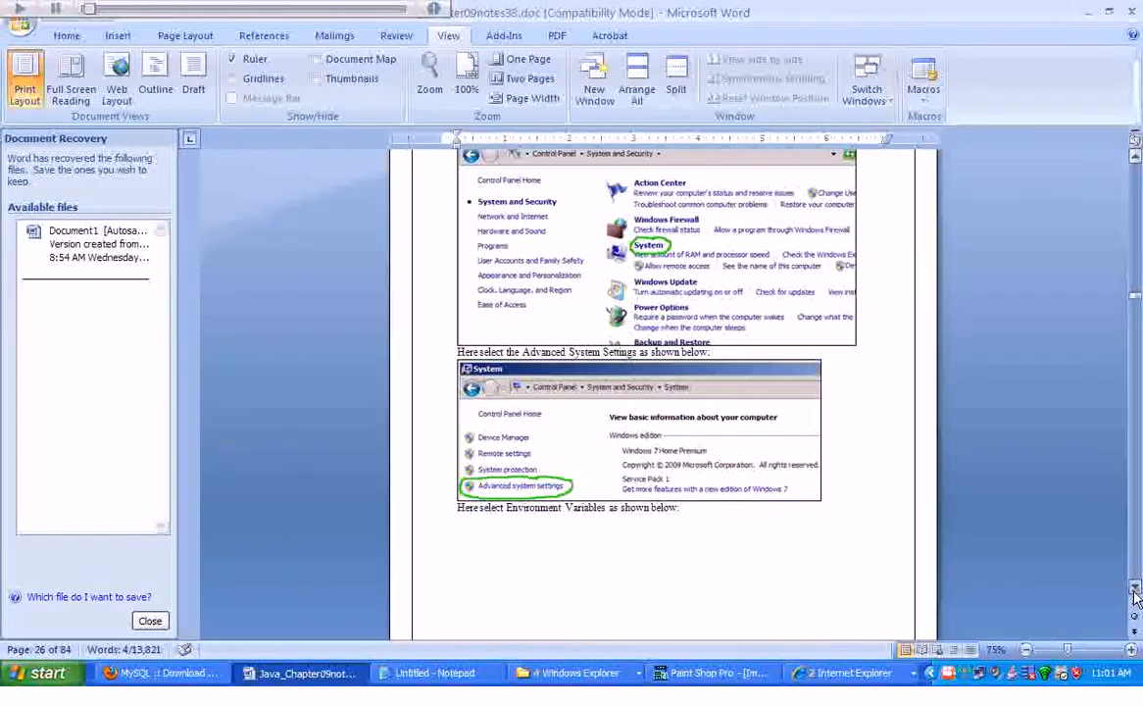
{"action": "left_click", "coordinate": [1135, 592]}
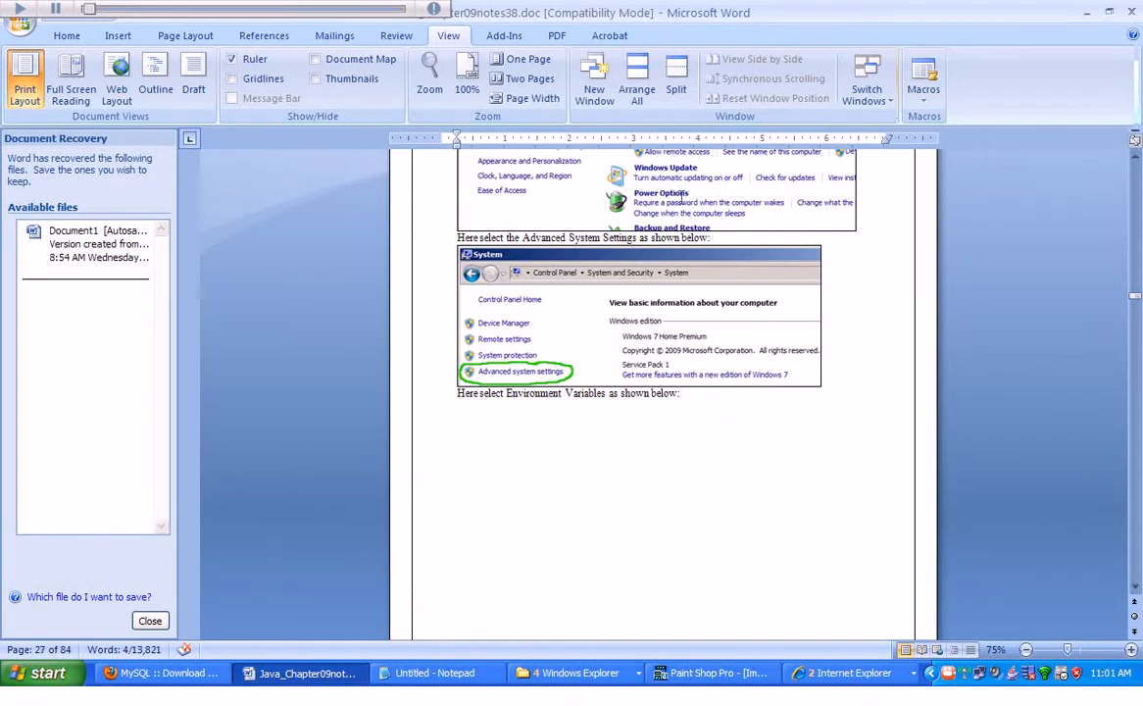
{"action": "left_click", "coordinate": [1135, 589]}
{"action": "left_click", "coordinate": [1135, 588]}
{"action": "left_click", "coordinate": [1135, 589]}
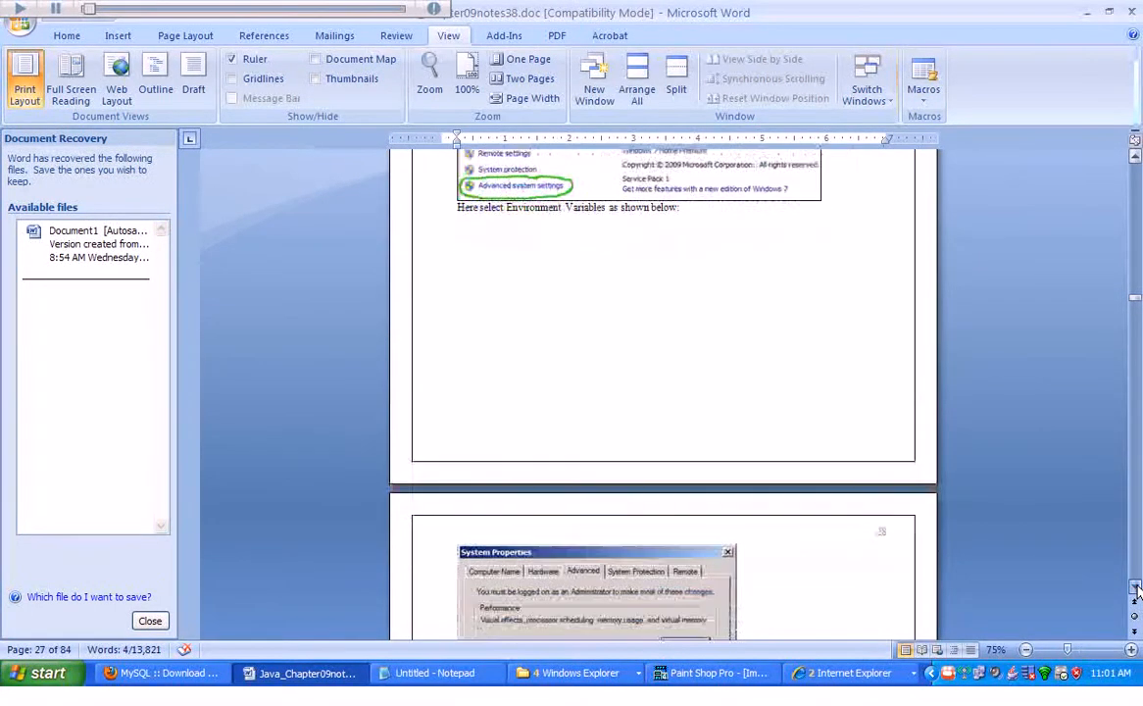
{"action": "left_click", "coordinate": [1134, 588]}
{"action": "scroll", "coordinate": [752, 579], "scroll_direction": "down", "scroll_amount": 5}
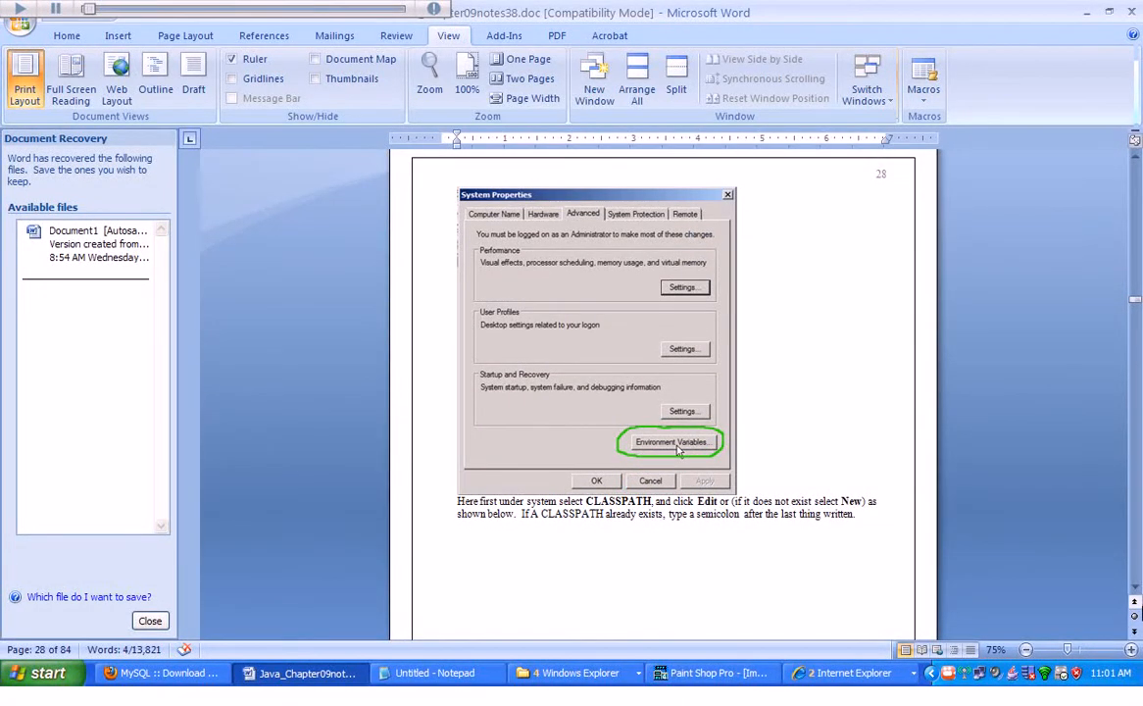
{"action": "left_click", "coordinate": [1137, 589]}
{"action": "scroll", "coordinate": [1137, 588], "scroll_direction": "down", "scroll_amount": 3}
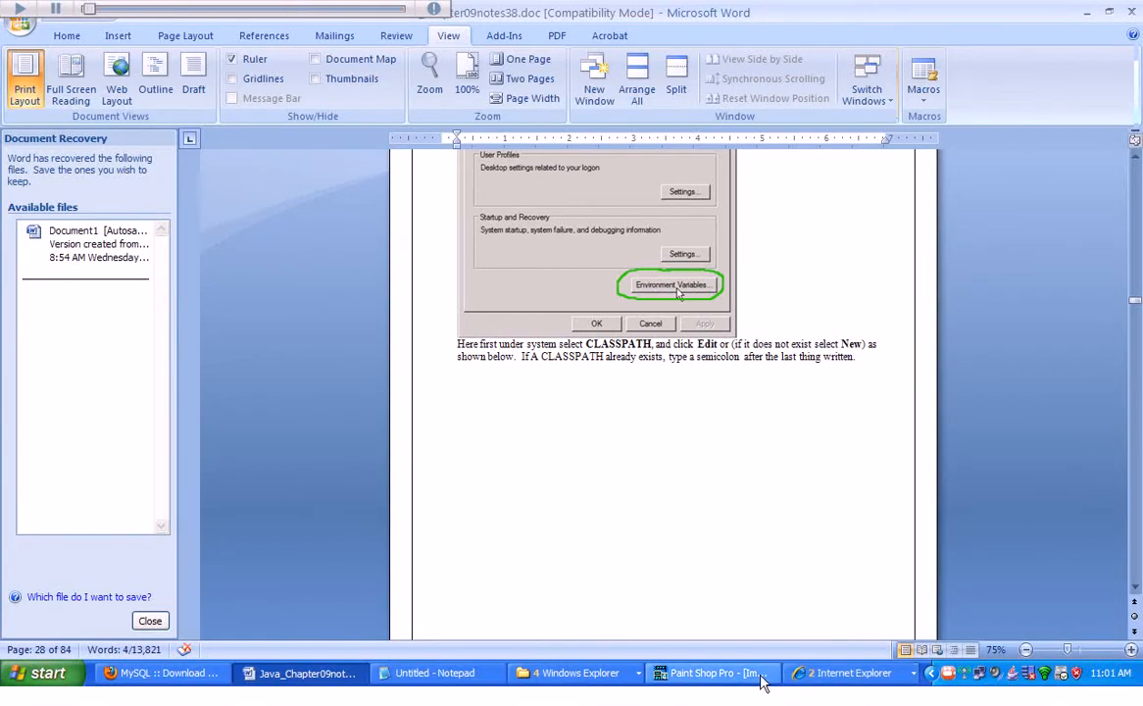
Minimize the browser window and the Control Panel window.
{"action": "left_click", "coordinate": [157, 673]}
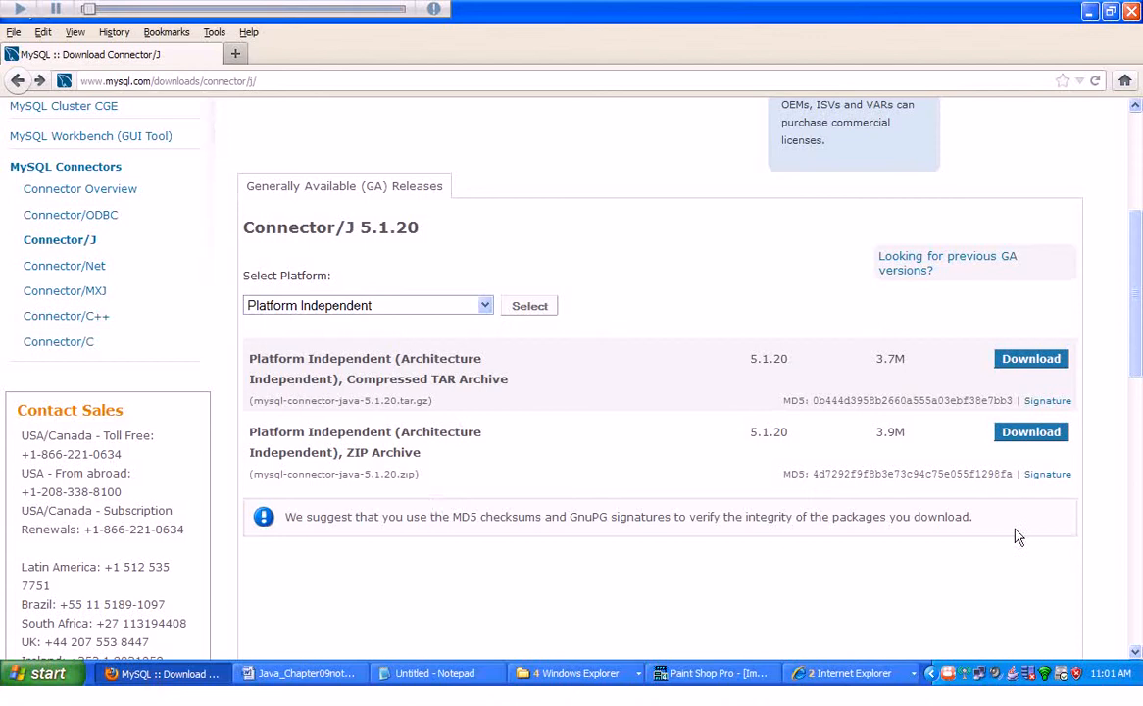
{"action": "left_click", "coordinate": [1091, 12]}
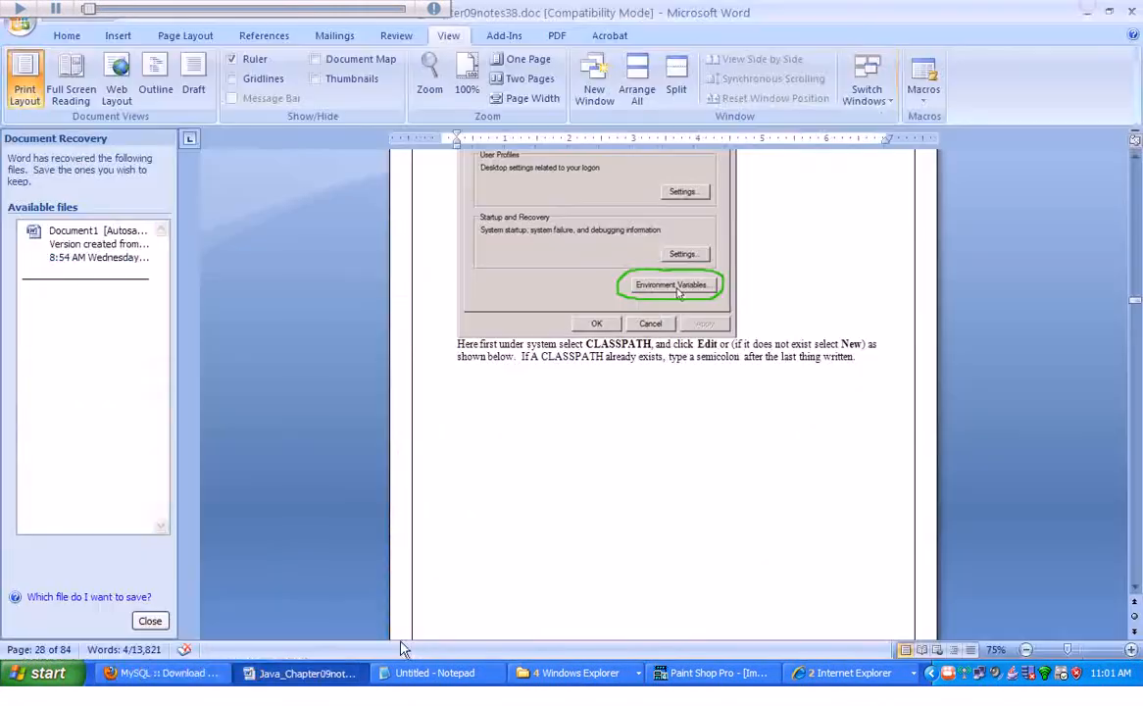
{"action": "left_click", "coordinate": [595, 686]}
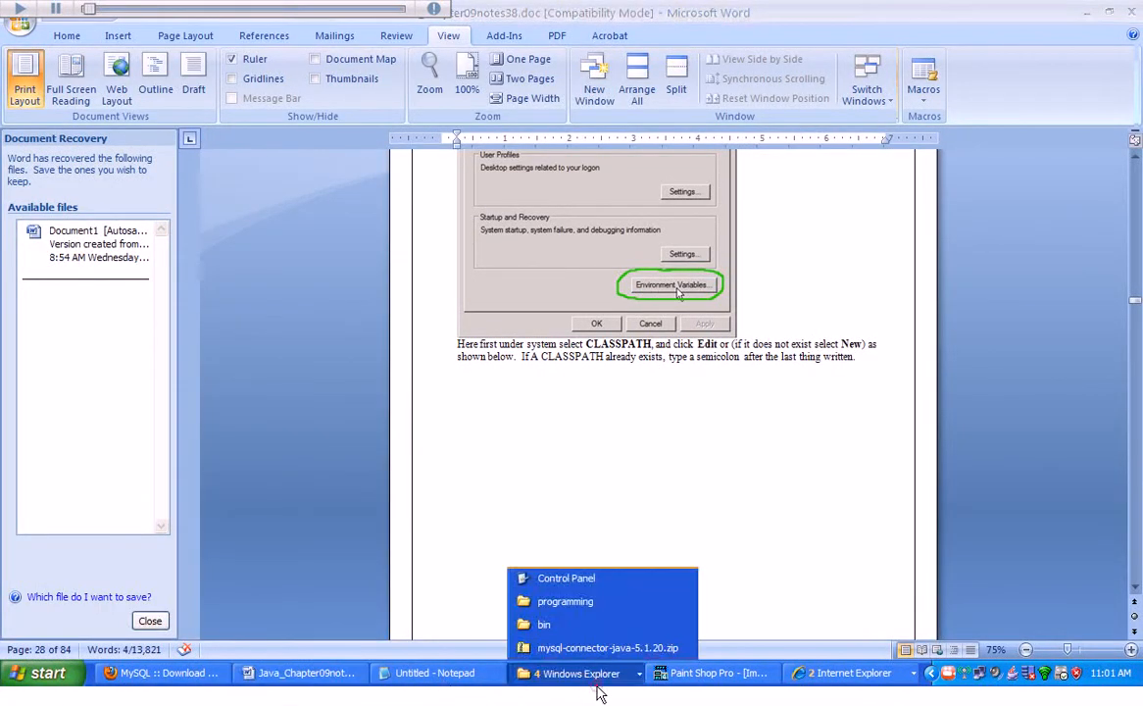
{"action": "left_click", "coordinate": [593, 584]}
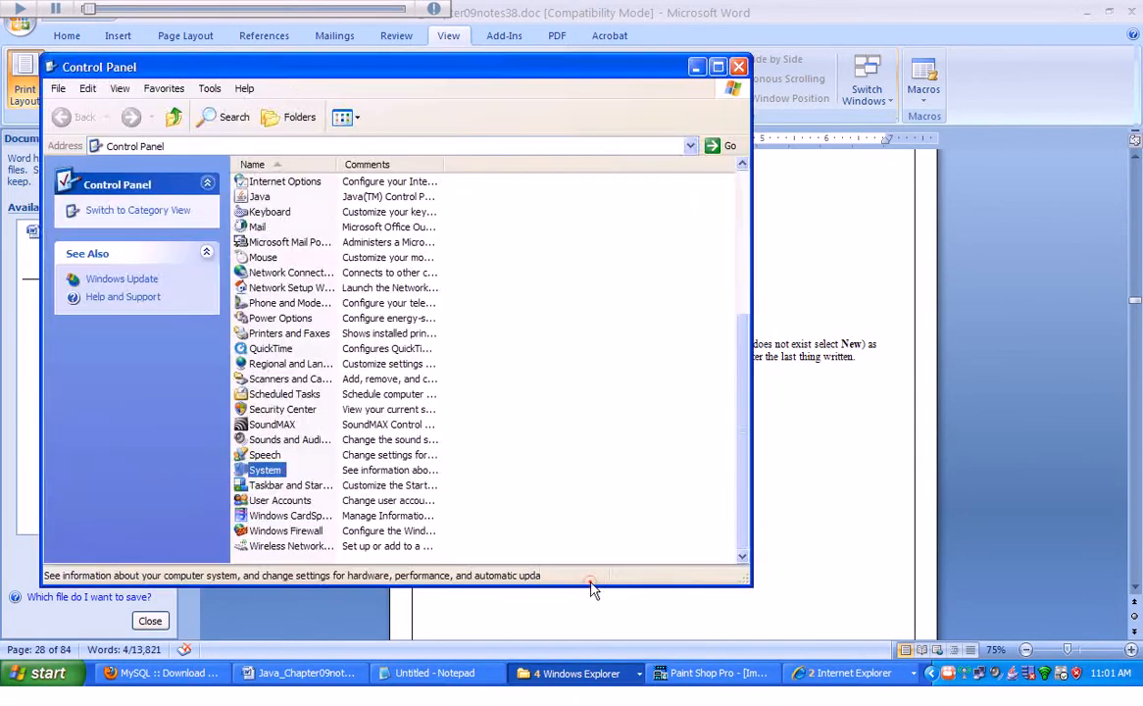
{"action": "left_click", "coordinate": [546, 686]}
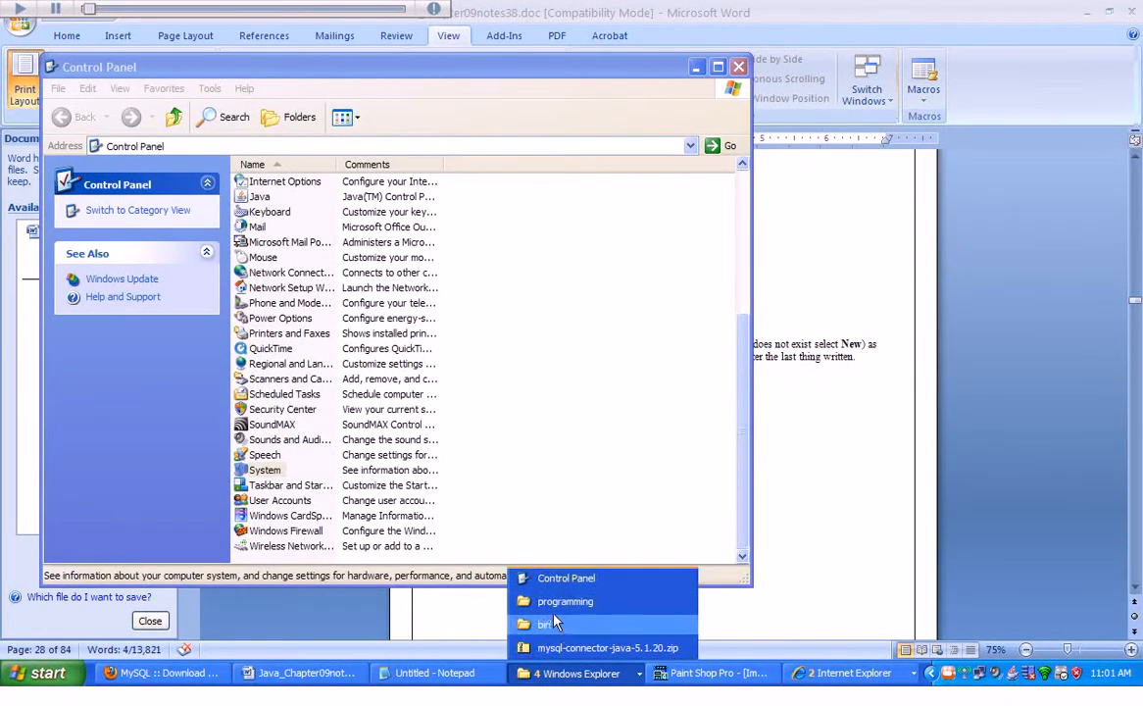
{"action": "left_click", "coordinate": [698, 68]}
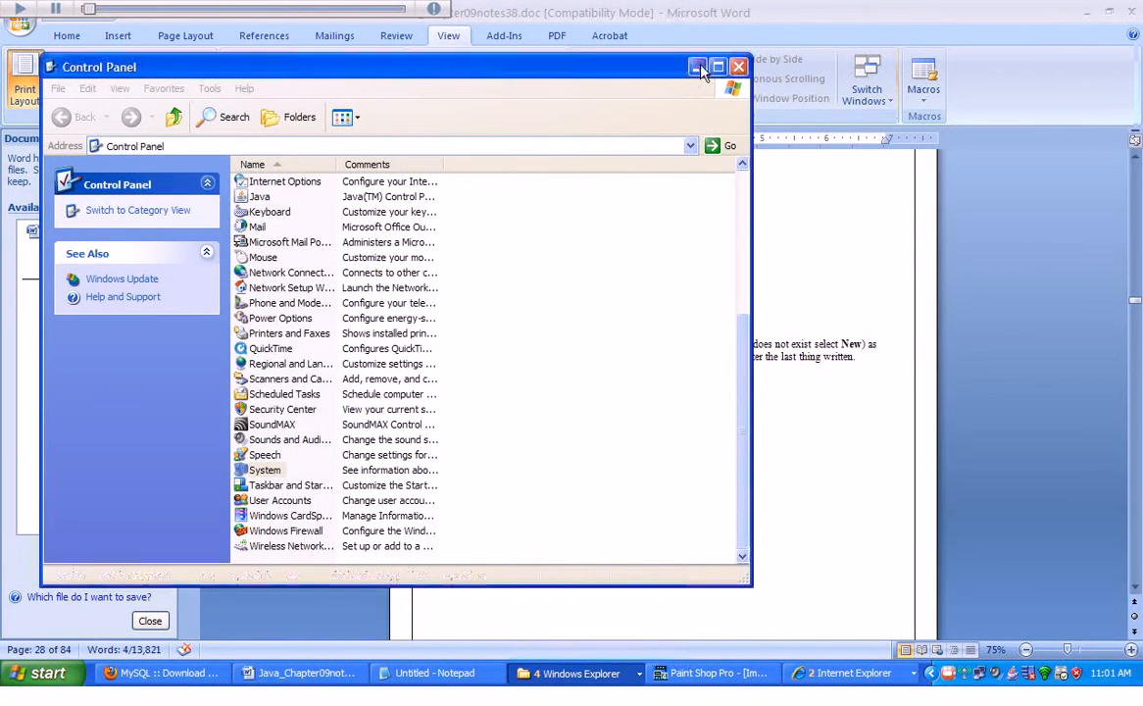
Bring up the Environment Variables dialog, move it aside, and open the CLASSPATH system variable for editing.
{"action": "left_click", "coordinate": [1087, 12]}
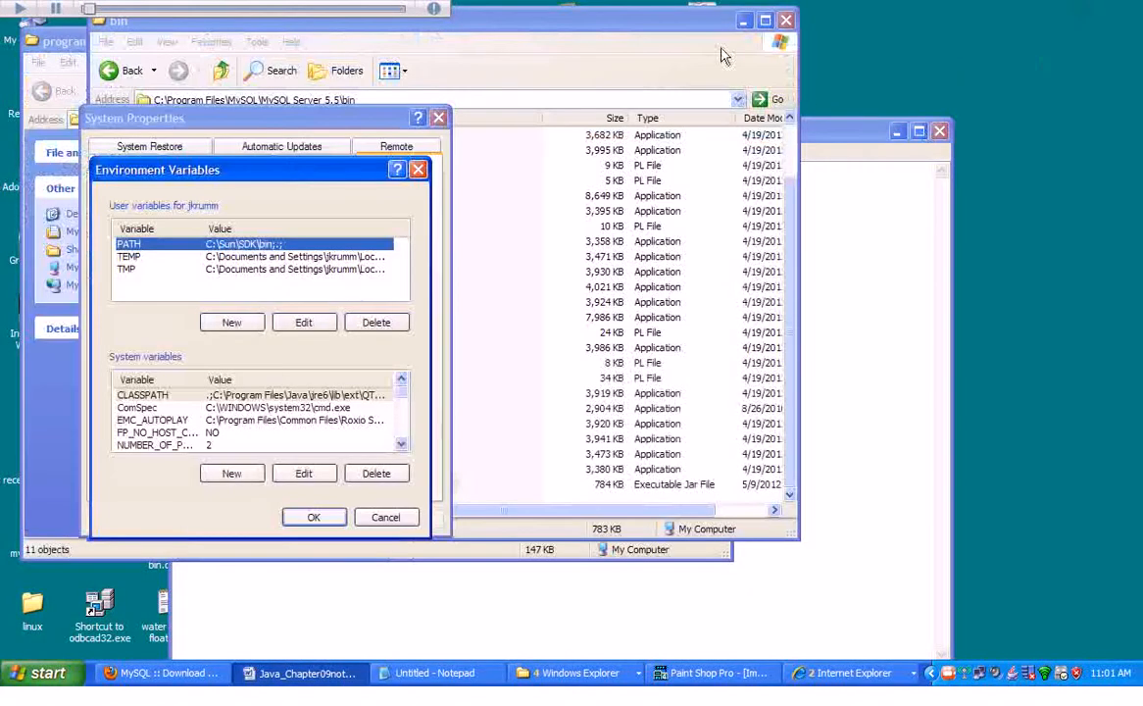
{"action": "left_click_drag", "start_coordinate": [199, 172], "coordinate": [787, 72]}
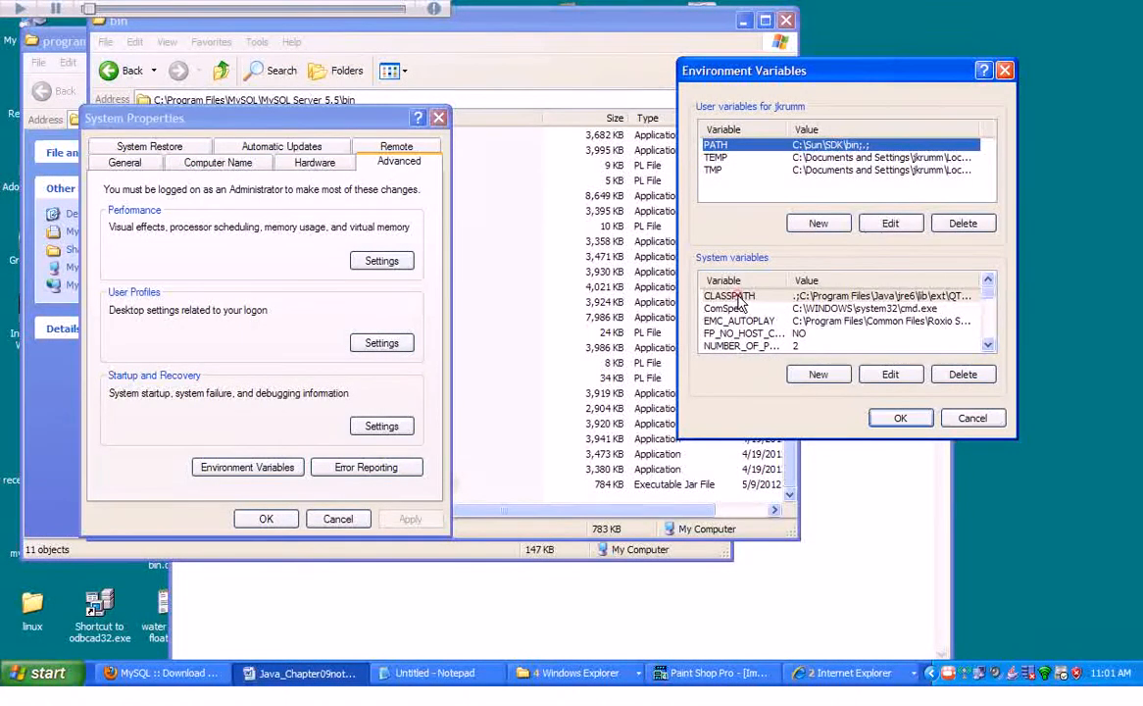
{"action": "left_click", "coordinate": [734, 296]}
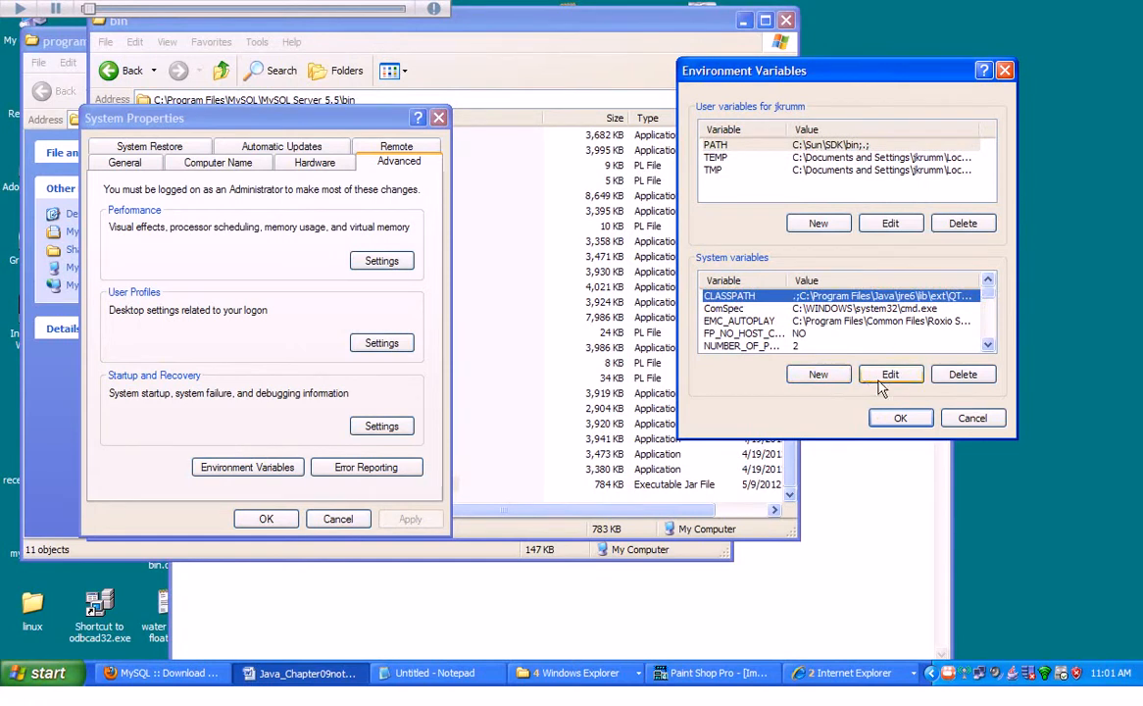
{"action": "left_click", "coordinate": [889, 377]}
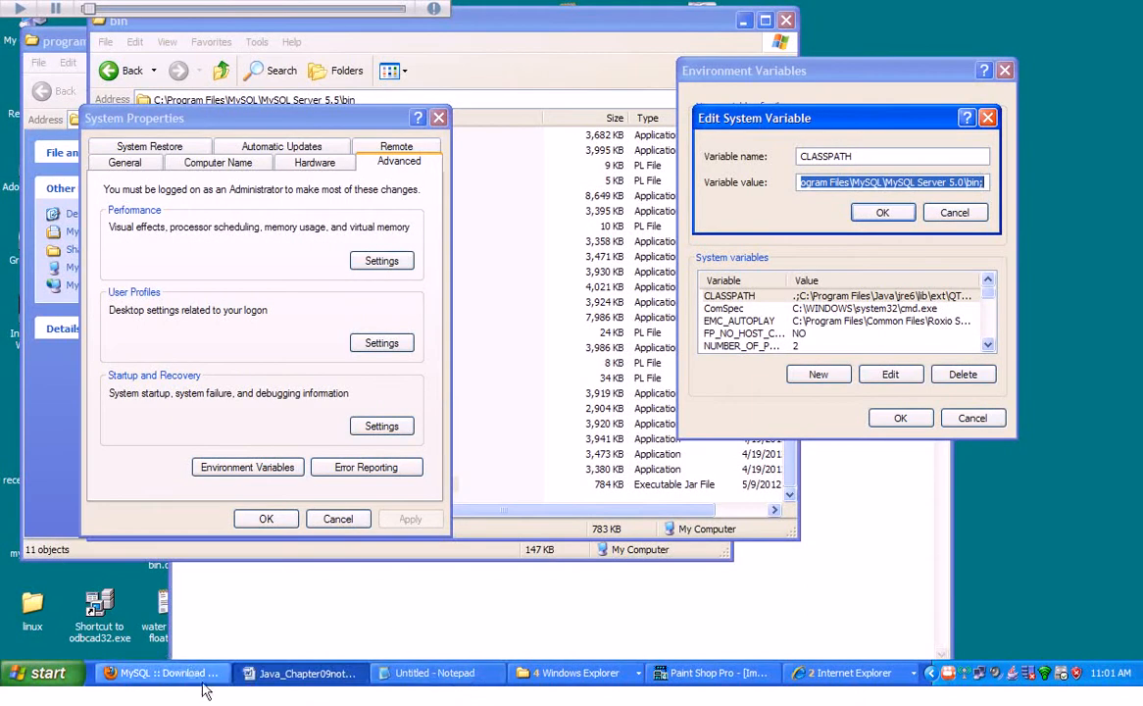
Return to the Word document and read the instruction about copying the MySQL Server bin folder path.
{"action": "left_click", "coordinate": [304, 672]}
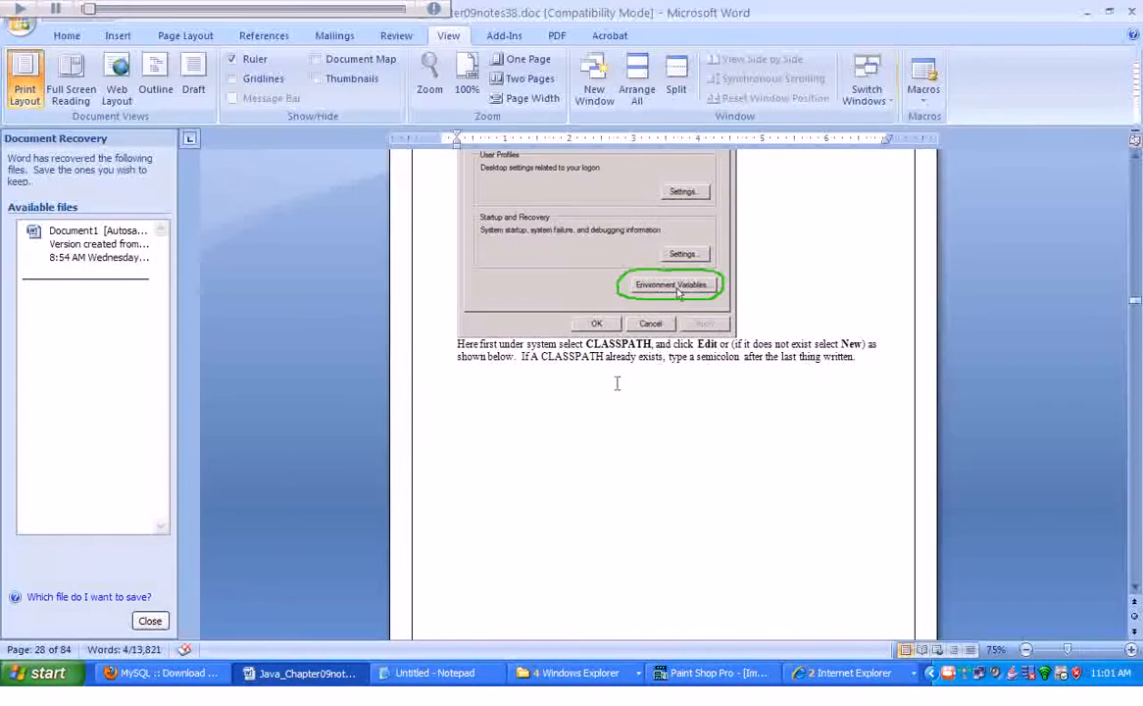
{"action": "left_click", "coordinate": [1135, 586]}
{"action": "left_click", "coordinate": [1135, 587]}
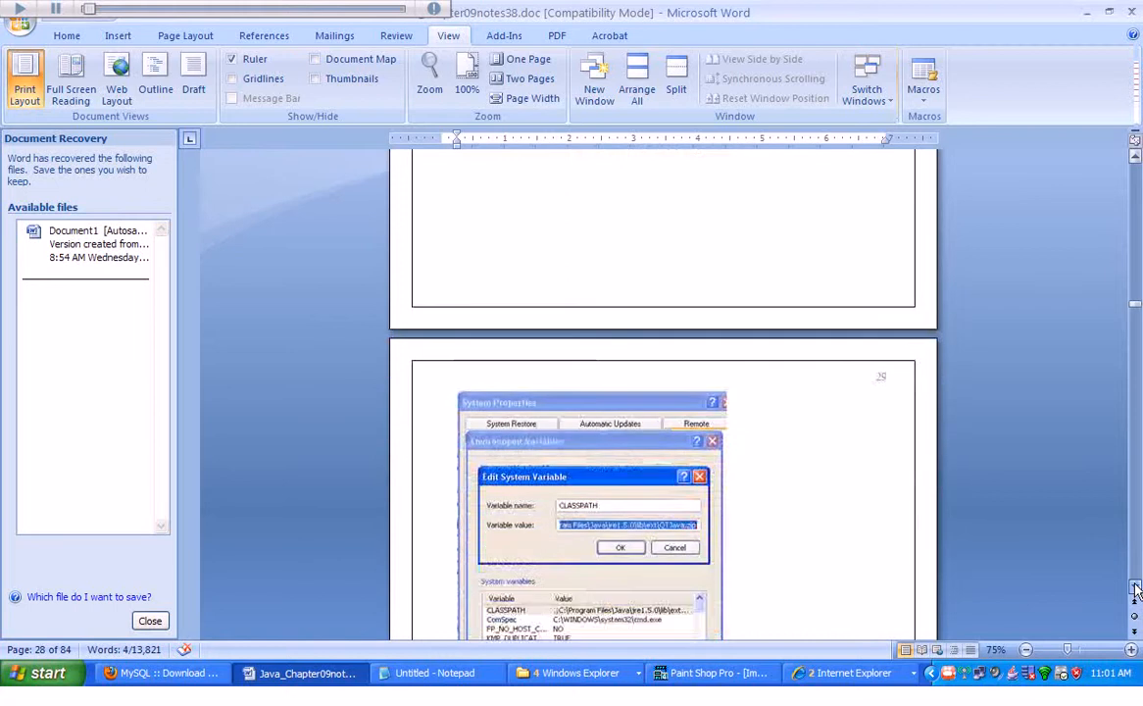
{"action": "left_click", "coordinate": [1135, 588]}
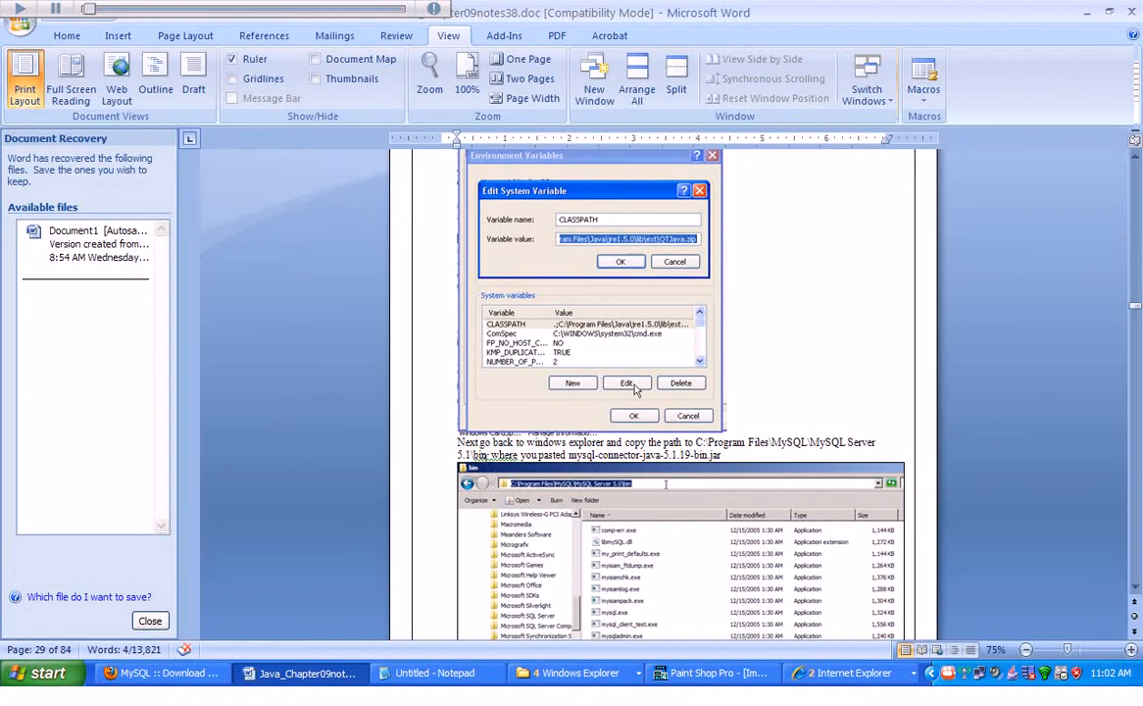
{"action": "left_click_drag", "start_coordinate": [487, 455], "coordinate": [454, 453]}
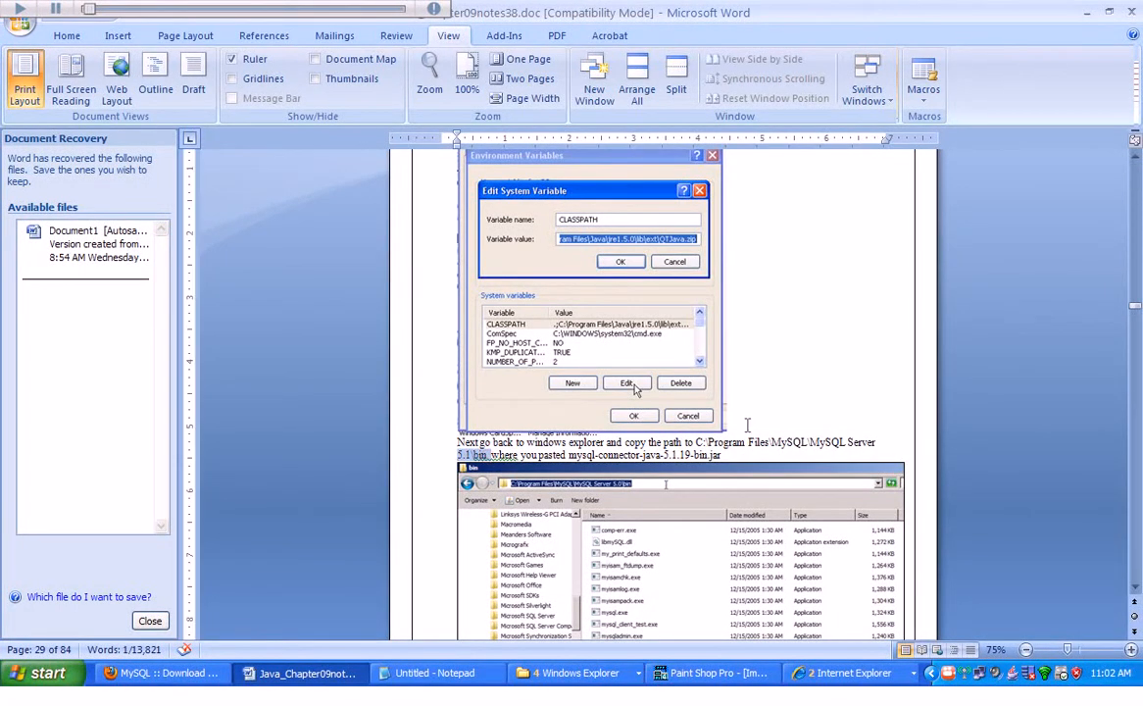
{"action": "left_click", "coordinate": [451, 456]}
Open the MySQL Server 5.5 bin folder window, copy its address path, and minimize the window.
{"action": "left_click", "coordinate": [532, 682]}
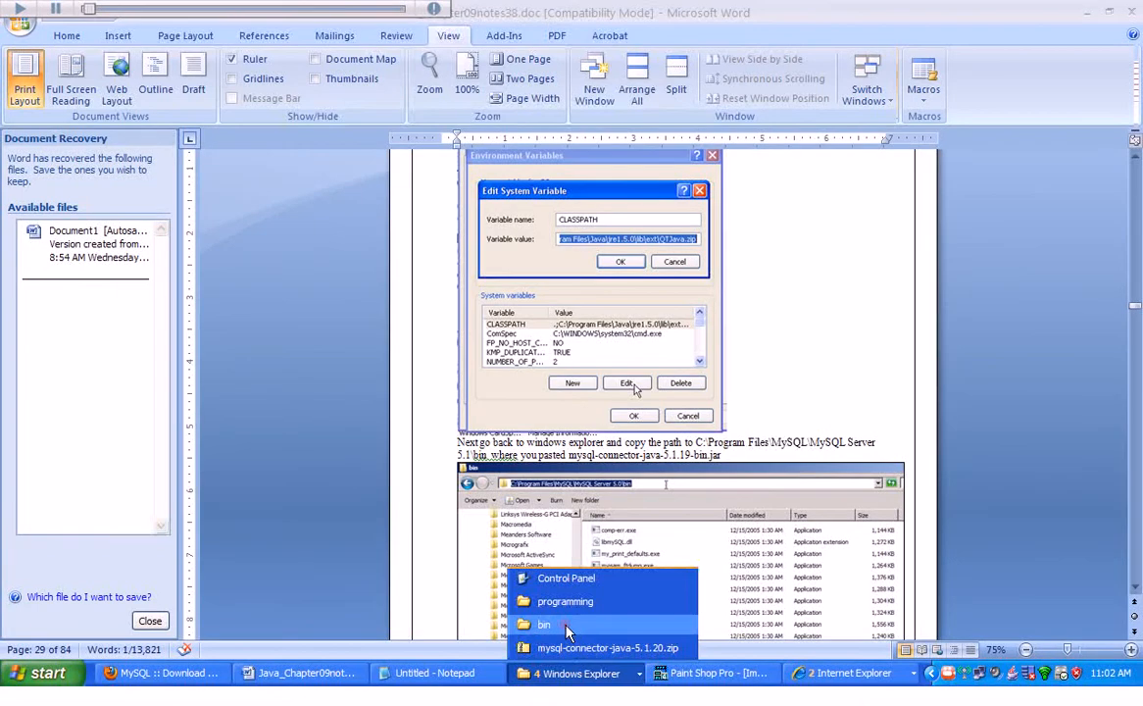
{"action": "left_click", "coordinate": [542, 624]}
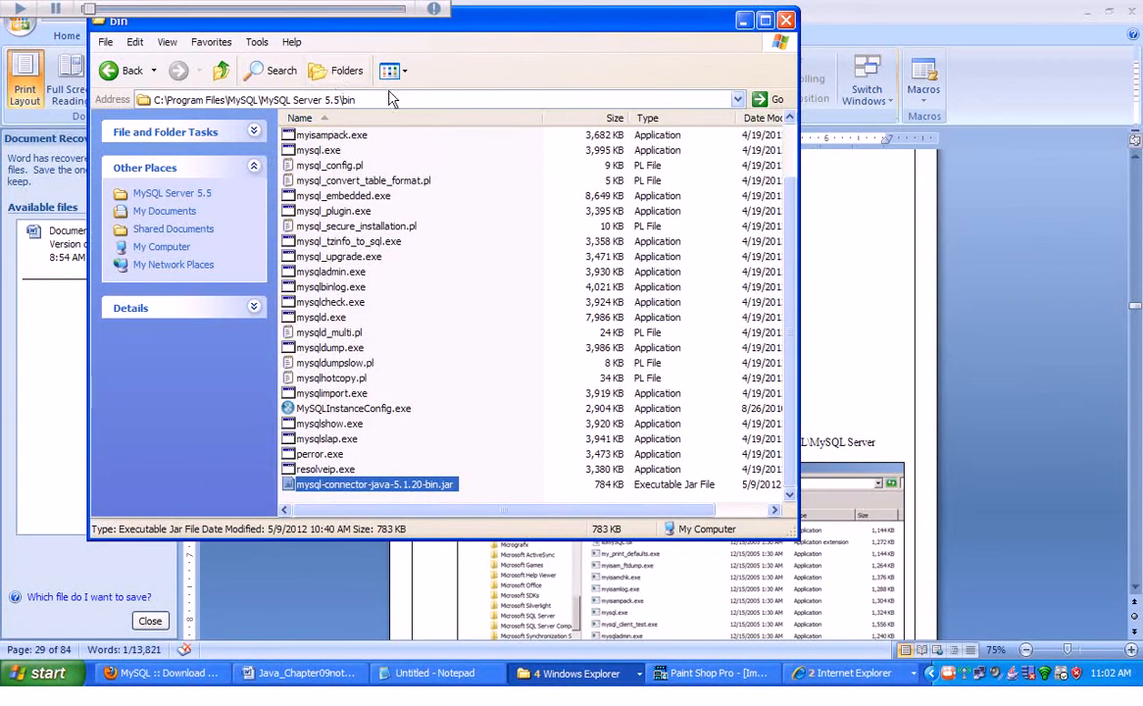
{"action": "left_click", "coordinate": [386, 99]}
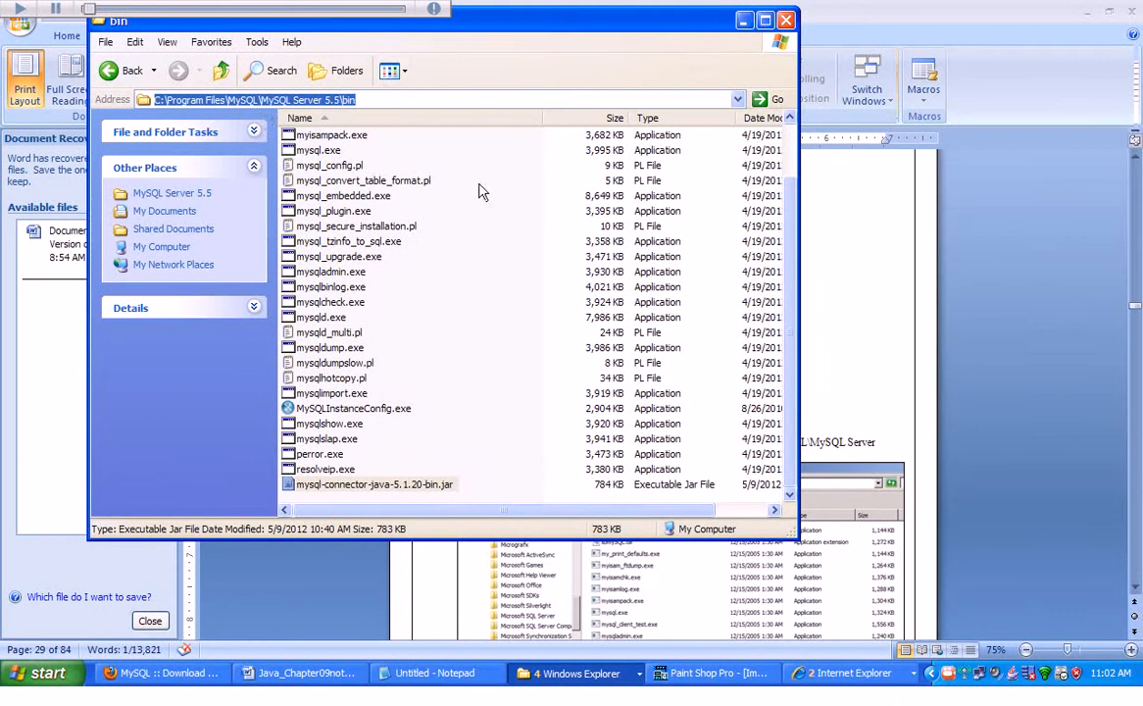
{"action": "left_click", "coordinate": [545, 677]}
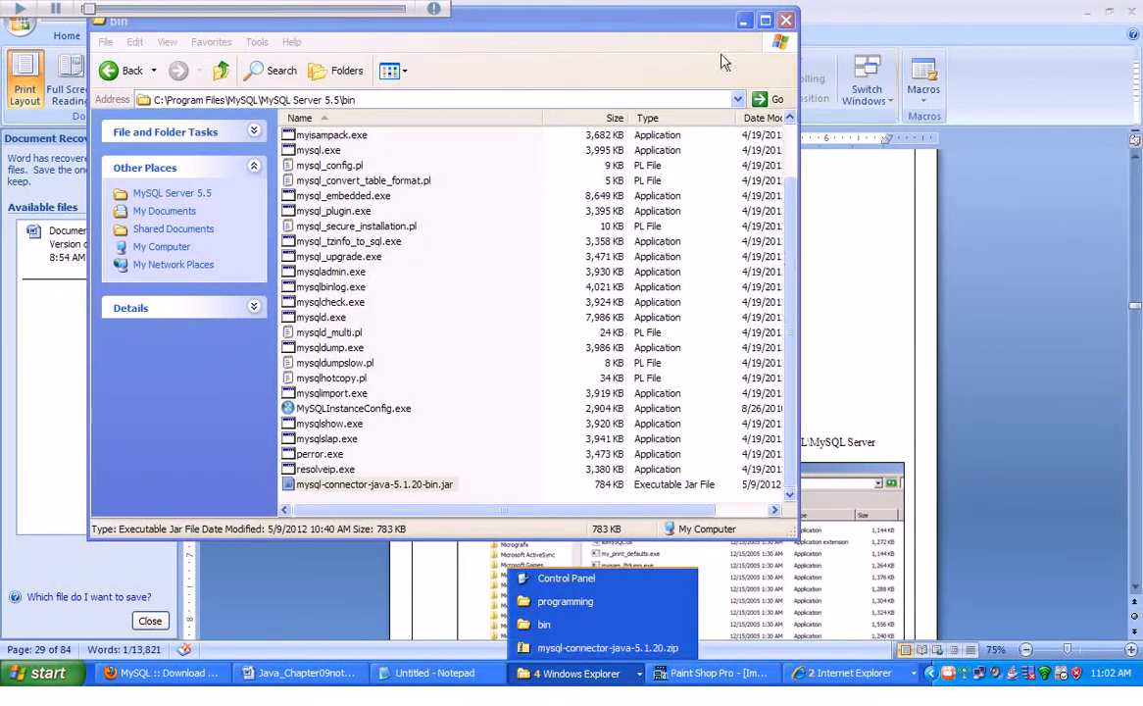
{"action": "left_click", "coordinate": [743, 19]}
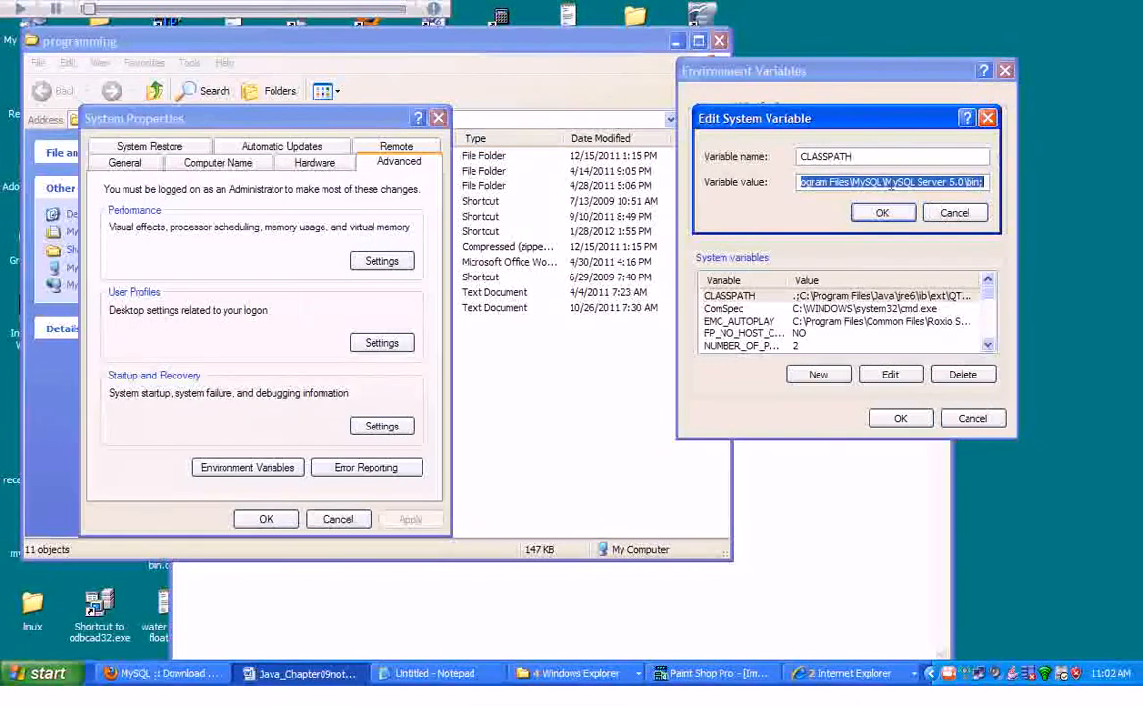
Replace the old MySQL Server 5.0 bin entry at the end of CLASSPATH with the copied 5.5 bin path plus ;.; and confirm.
{"action": "left_click", "coordinate": [872, 183]}
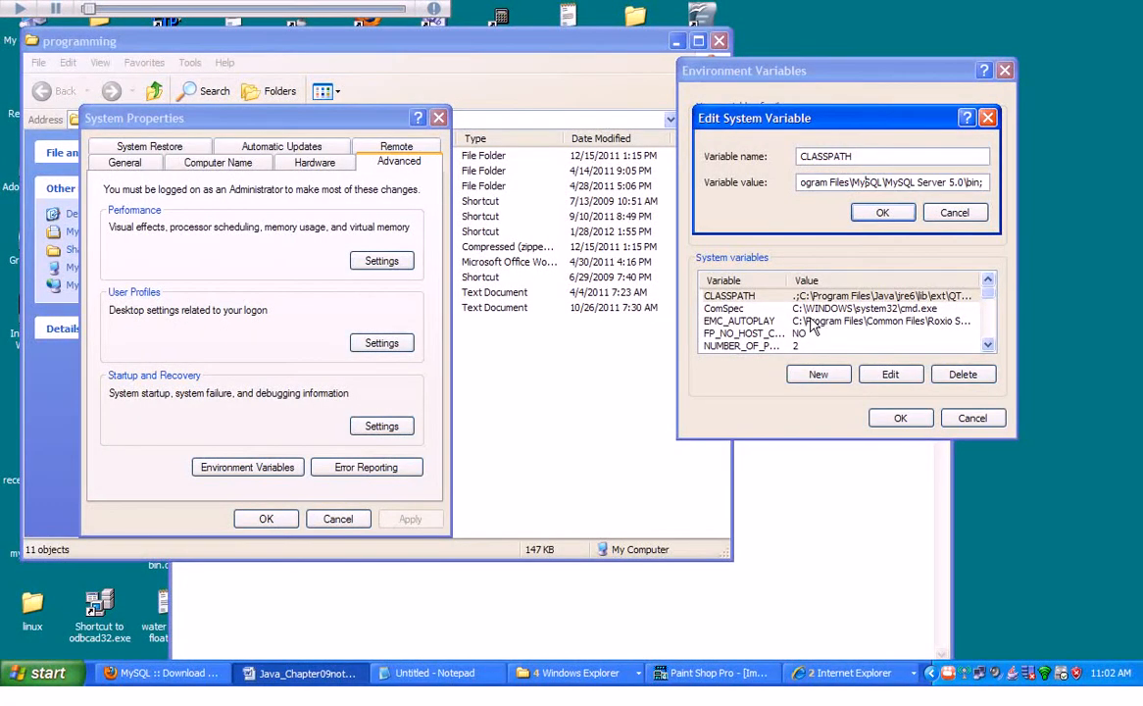
{"action": "key", "text": "Left"}
{"action": "key", "text": "Left"}
{"action": "key", "text": "Left"}
{"action": "key", "text": "Left"}
{"action": "key", "text": "Left"}
{"action": "key", "text": "Left"}
{"action": "key", "text": "Left"}
{"action": "key", "text": "Left"}
{"action": "key", "text": "Left"}
{"action": "key", "text": "Left"}
{"action": "key", "text": "Left"}
{"action": "key", "text": "Left"}
{"action": "key", "text": "Left"}
{"action": "key", "text": "Left"}
{"action": "key", "text": "Left"}
{"action": "key", "text": "Left"}
{"action": "key", "text": "Left"}
{"action": "key", "text": "Left"}
{"action": "key", "text": "Left"}
{"action": "key", "text": "Left"}
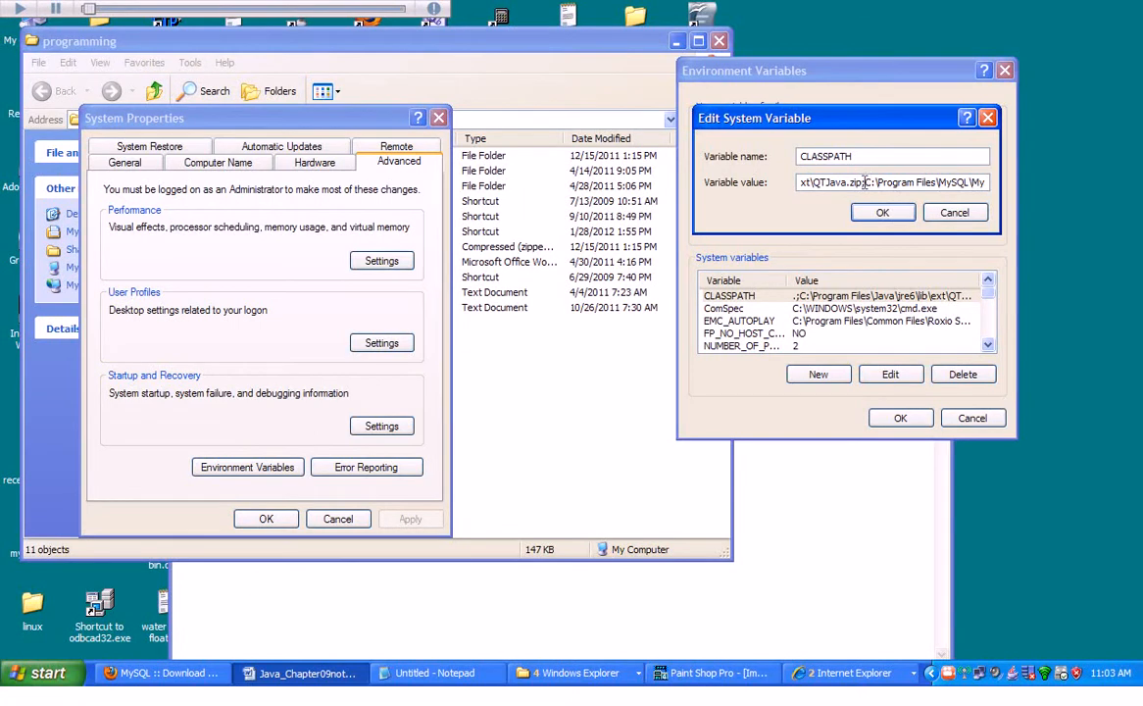
{"action": "left_click_drag", "start_coordinate": [865, 183], "coordinate": [1092, 194]}
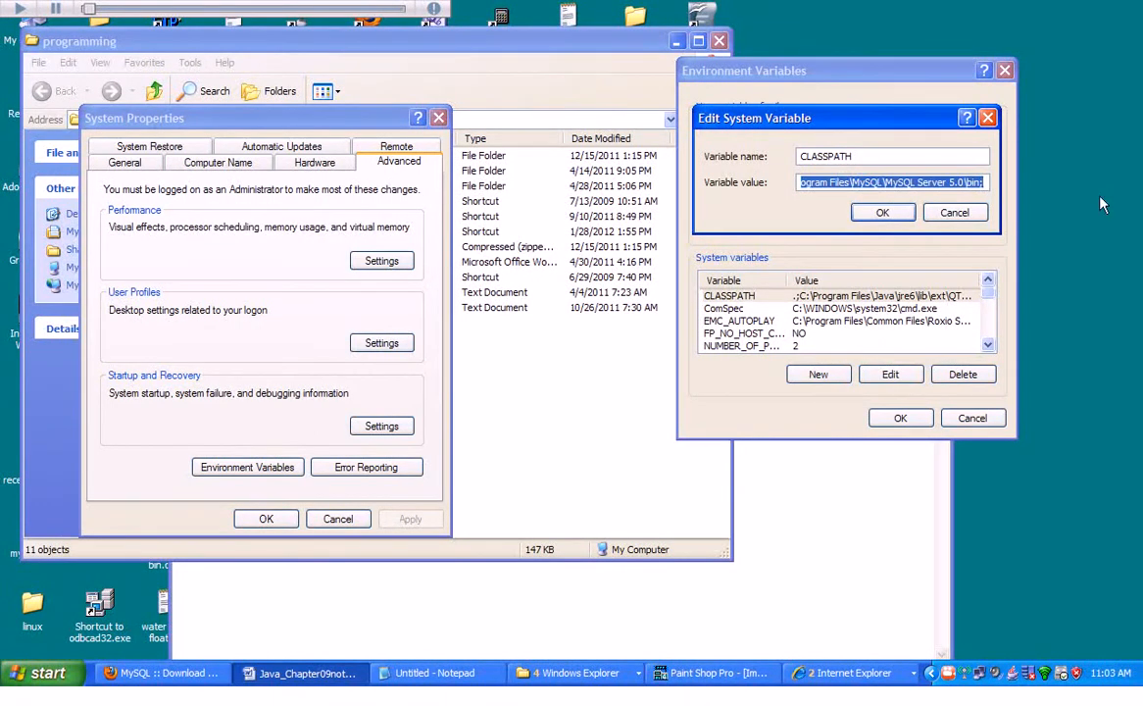
{"action": "key", "text": "ctrl+v"}
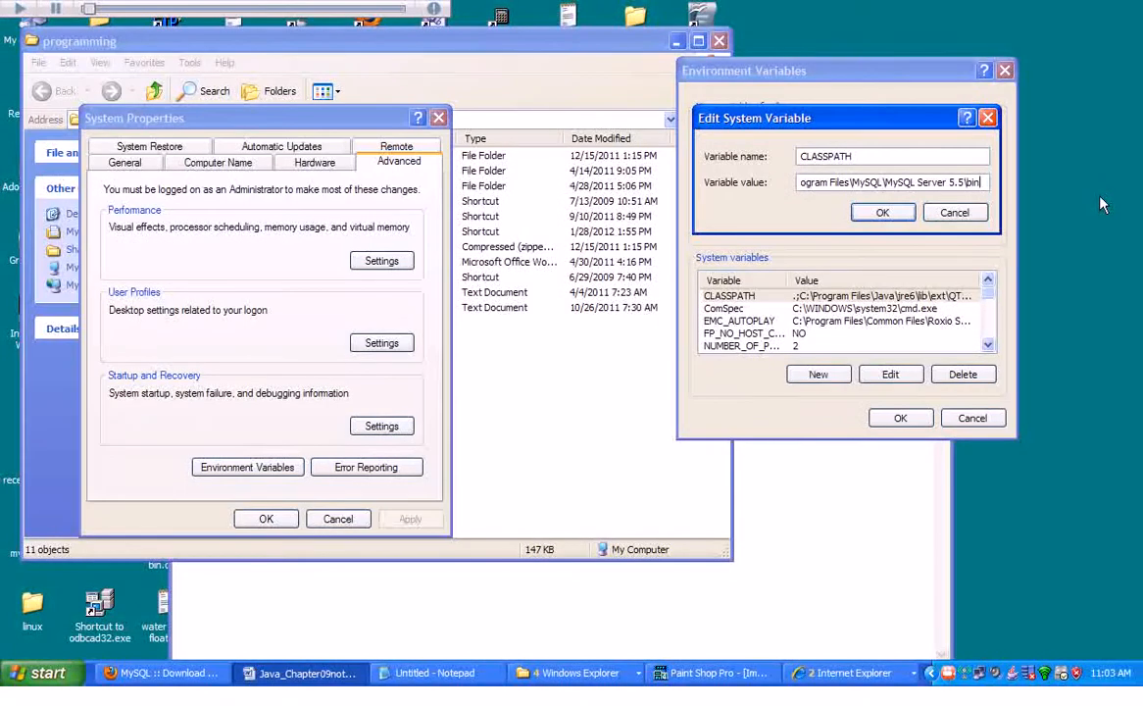
{"action": "type", "text": ";.;"}
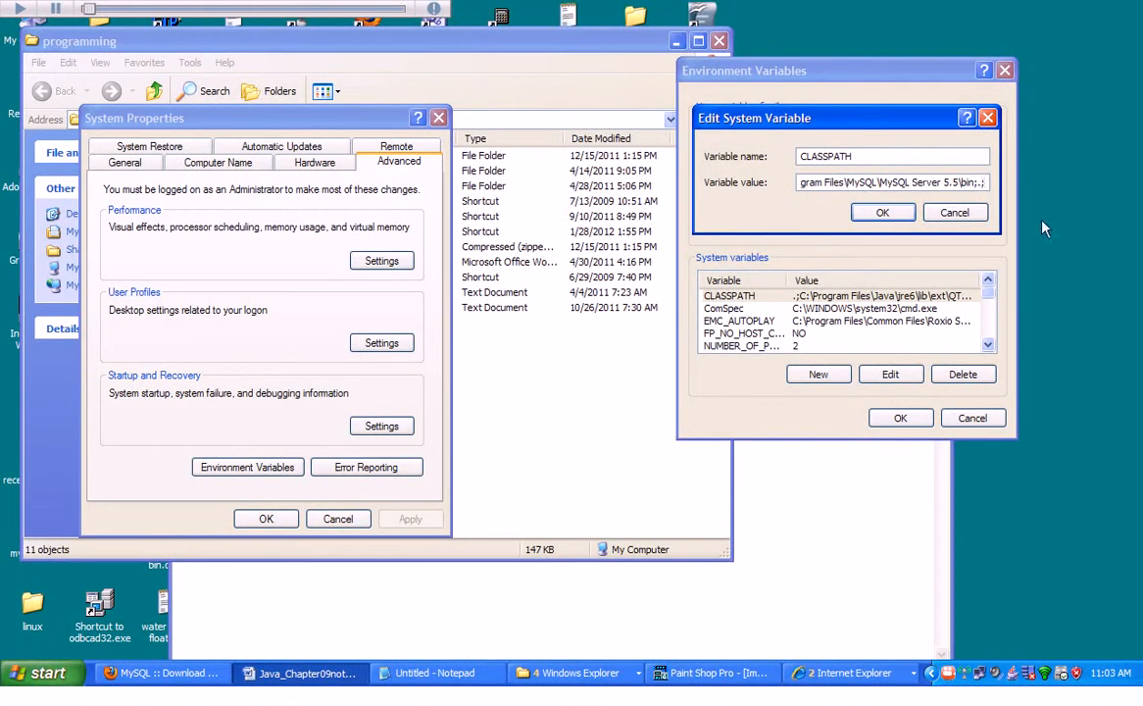
{"action": "left_click", "coordinate": [883, 214]}
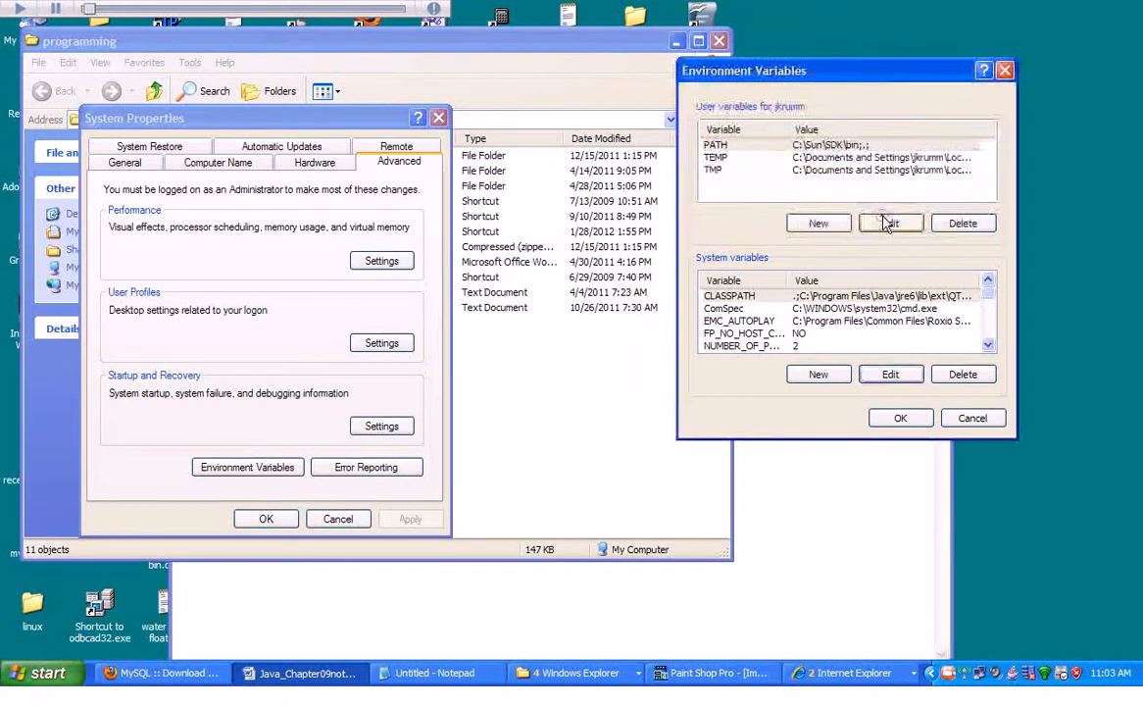
{"action": "left_click", "coordinate": [819, 374]}
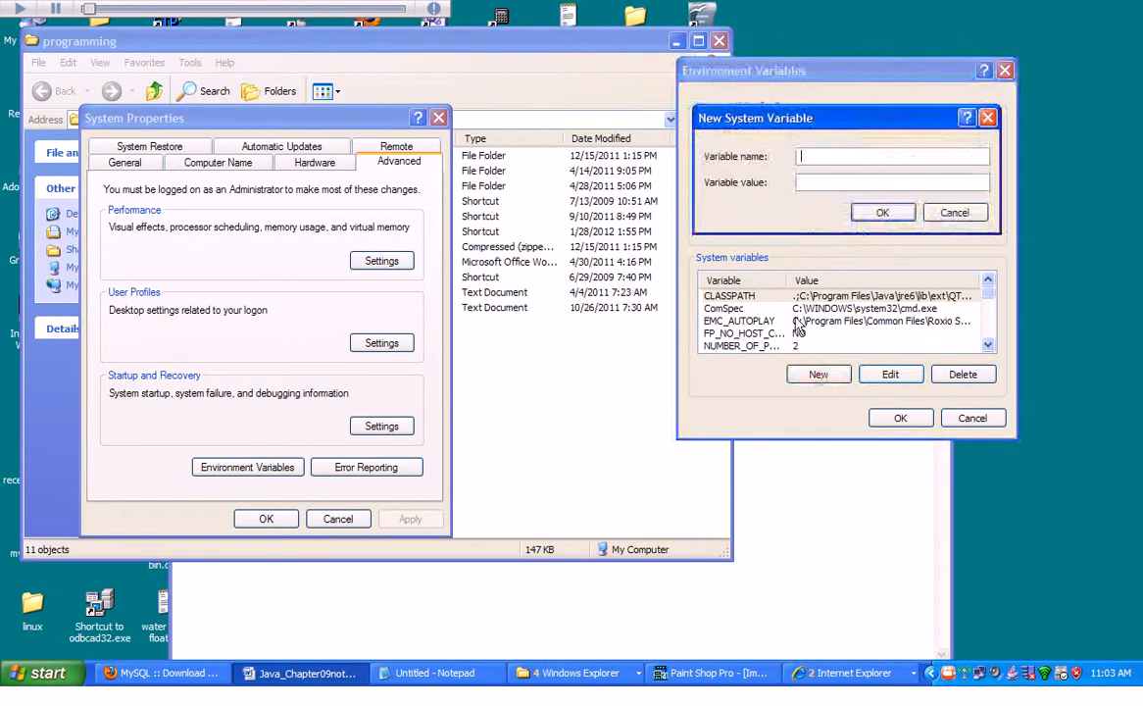
{"action": "left_click", "coordinate": [808, 179]}
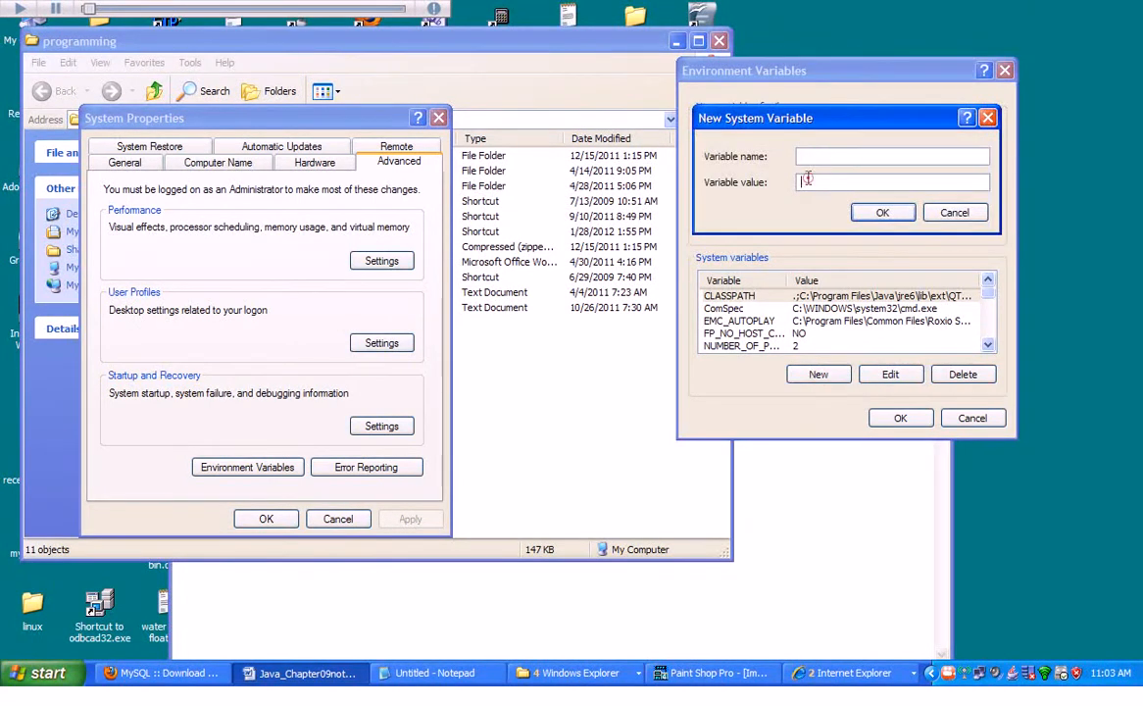
{"action": "left_click", "coordinate": [804, 155]}
{"action": "type", "text": "Classpath"}
{"action": "left_click", "coordinate": [800, 182]}
{"action": "key", "text": "ctrl+v"}
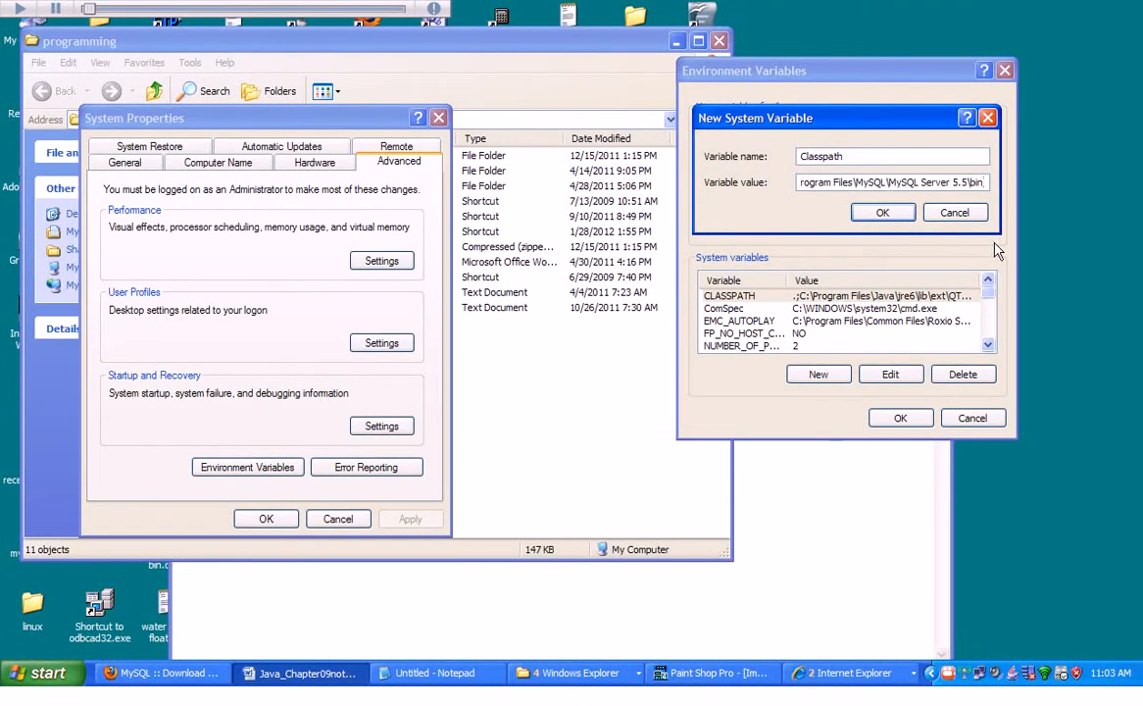
{"action": "type", "text": ";.;"}
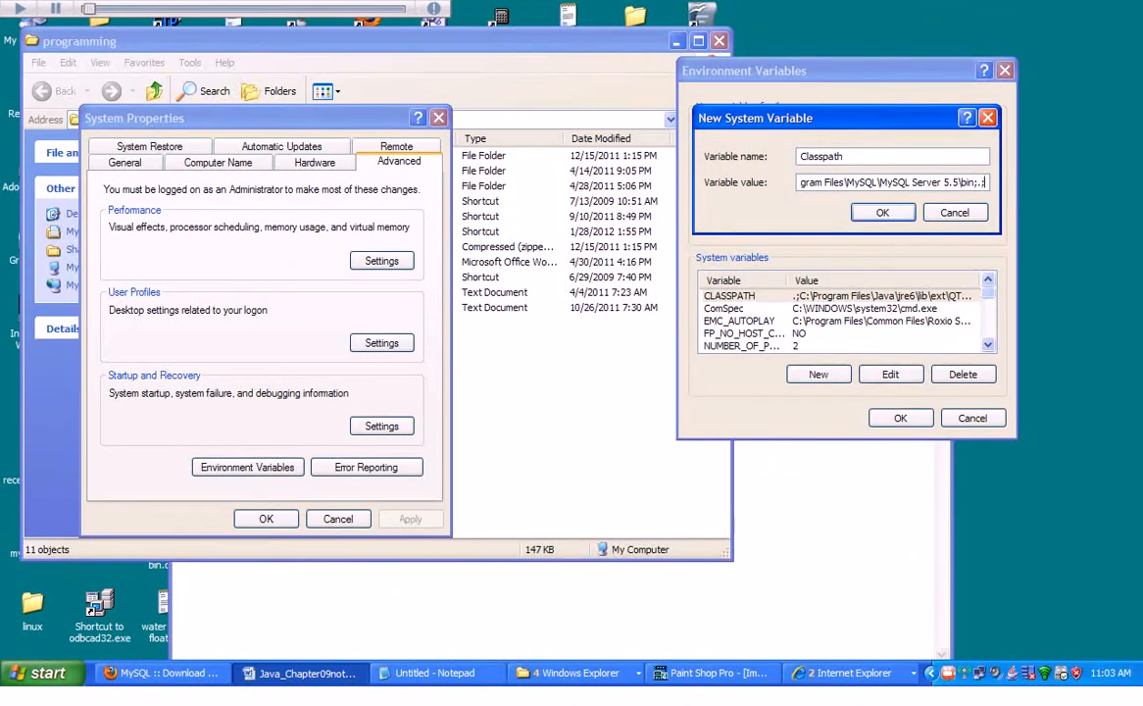
{"action": "key", "text": "BackSpace"}
{"action": "key", "text": "BackSpace"}
{"action": "key", "text": "BackSpace"}
{"action": "key", "text": "BackSpace"}
{"action": "key", "text": "BackSpace"}
{"action": "key", "text": "BackSpace"}
{"action": "key", "text": "BackSpace"}
{"action": "key", "text": "BackSpace"}
{"action": "key", "text": "BackSpace"}
{"action": "key", "text": "BackSpace"}
{"action": "key", "text": "BackSpace"}
{"action": "key", "text": "BackSpace"}
{"action": "key", "text": "BackSpace"}
{"action": "key", "text": "BackSpace"}
{"action": "key", "text": "BackSpace"}
{"action": "key", "text": "BackSpace"}
{"action": "key", "text": "BackSpace"}
{"action": "key", "text": "BackSpace"}
{"action": "key", "text": "BackSpace"}
{"action": "key", "text": "BackSpace"}
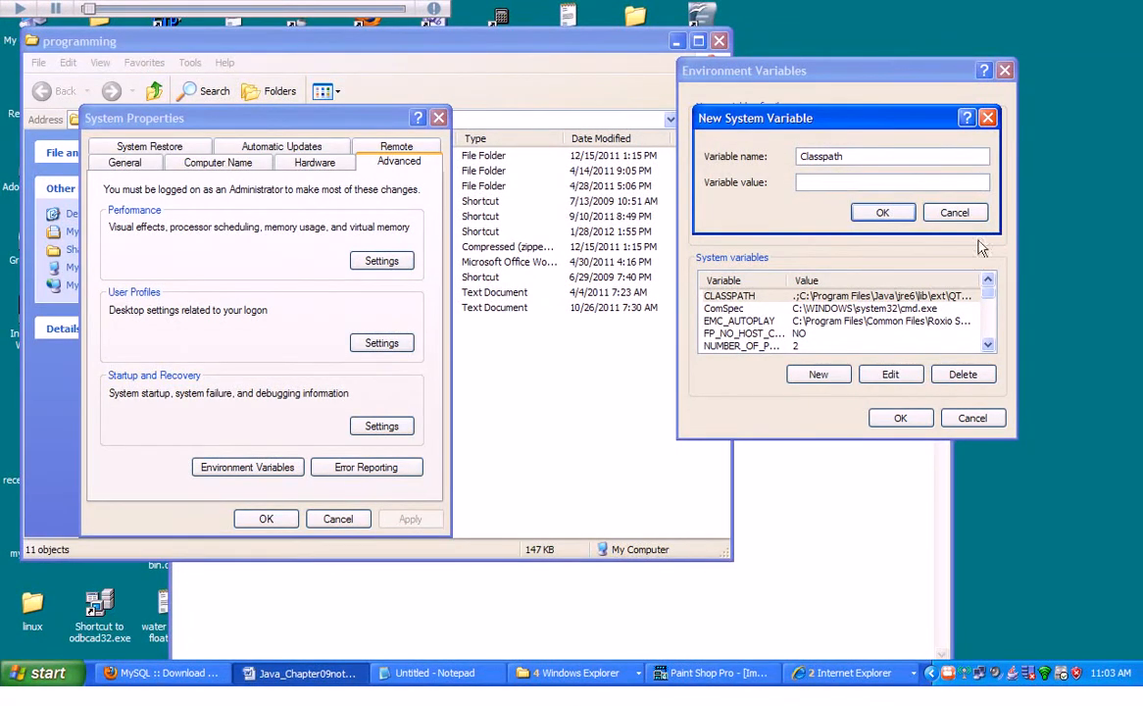
{"action": "left_click", "coordinate": [956, 215]}
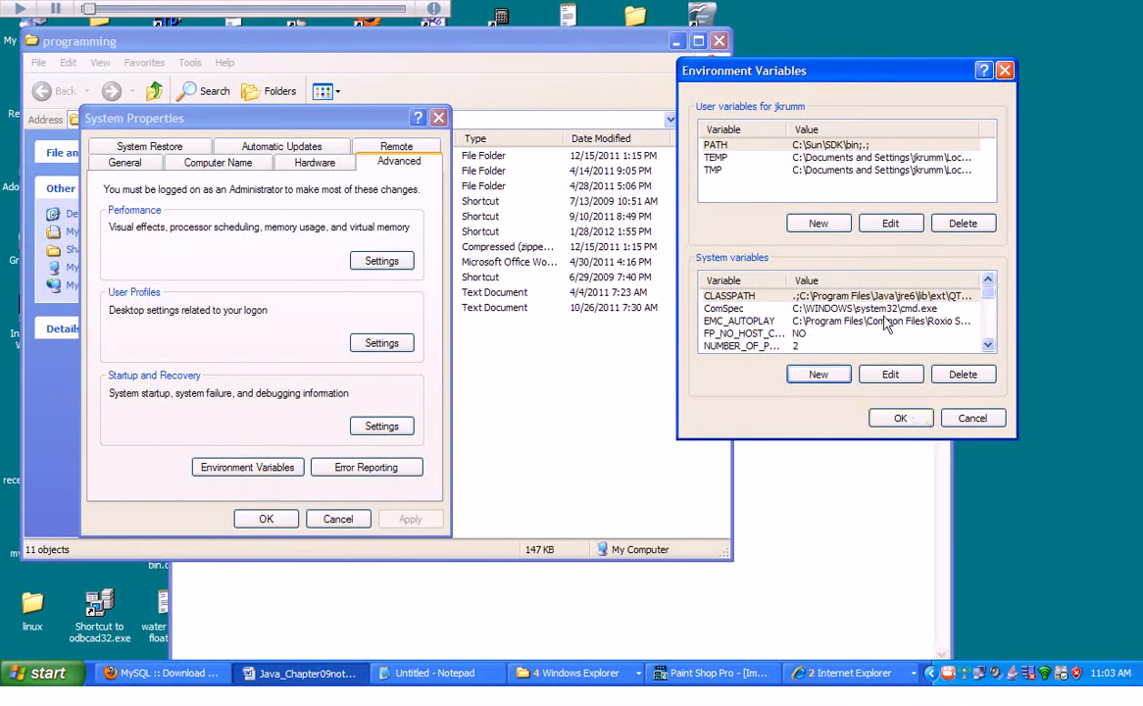
Return to the Word document and scroll through the instructions for finishing the CLASSPATH edit.
{"action": "left_click", "coordinate": [302, 672]}
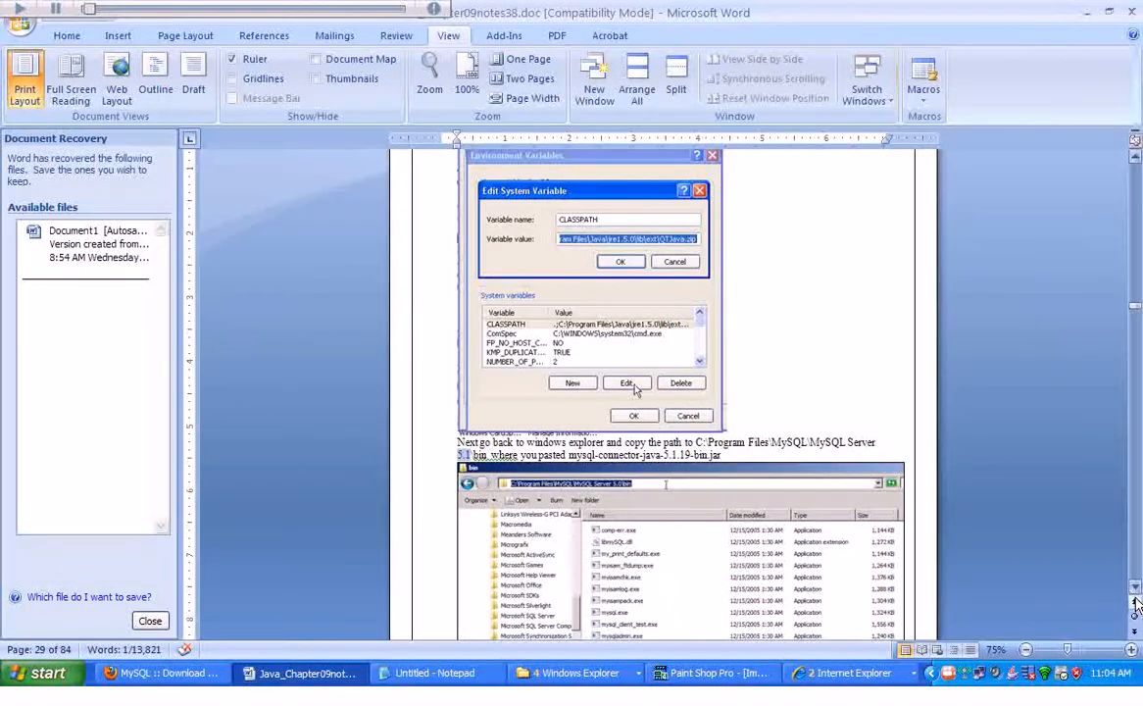
{"action": "scroll", "coordinate": [1136, 608], "scroll_direction": "down", "scroll_amount": 2}
{"action": "scroll", "coordinate": [1138, 594], "scroll_direction": "down", "scroll_amount": 10}
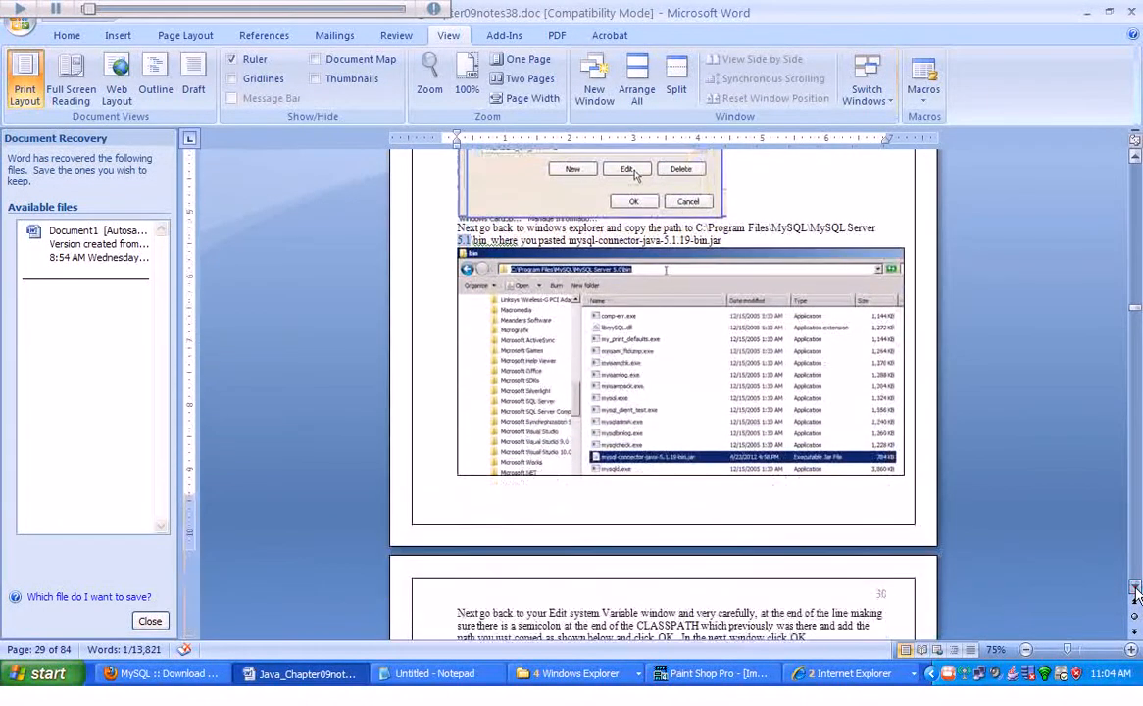
{"action": "scroll", "coordinate": [1137, 594], "scroll_direction": "down", "scroll_amount": 3}
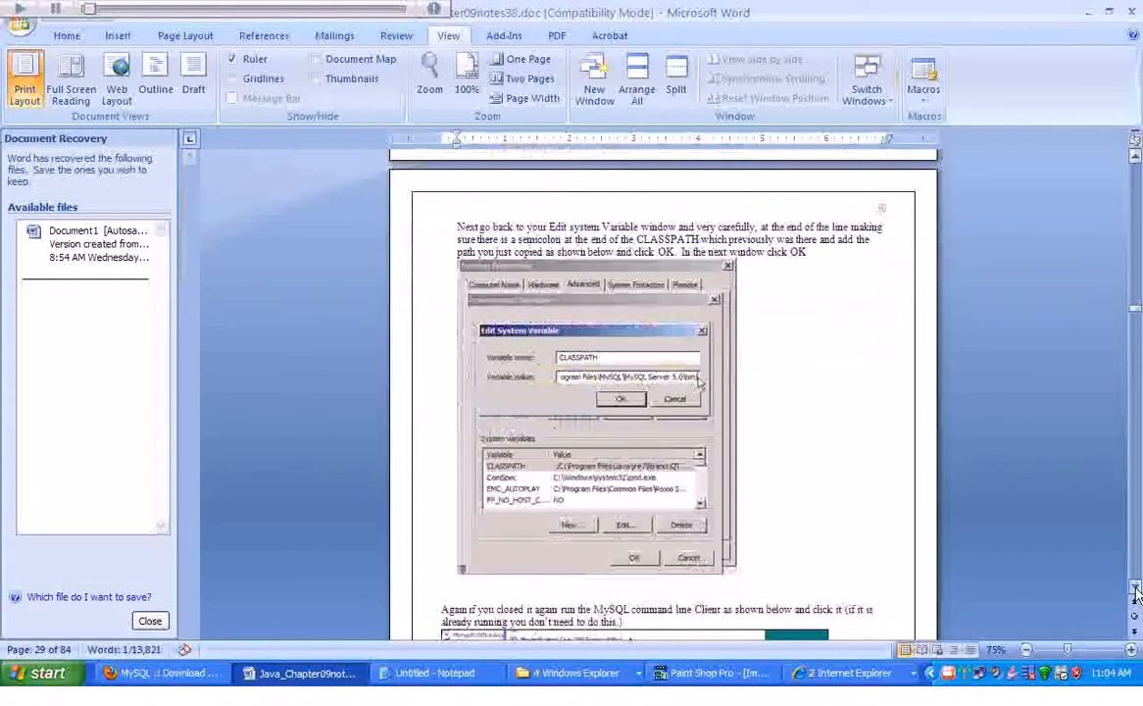
{"action": "scroll", "coordinate": [1135, 593], "scroll_direction": "down", "scroll_amount": 2}
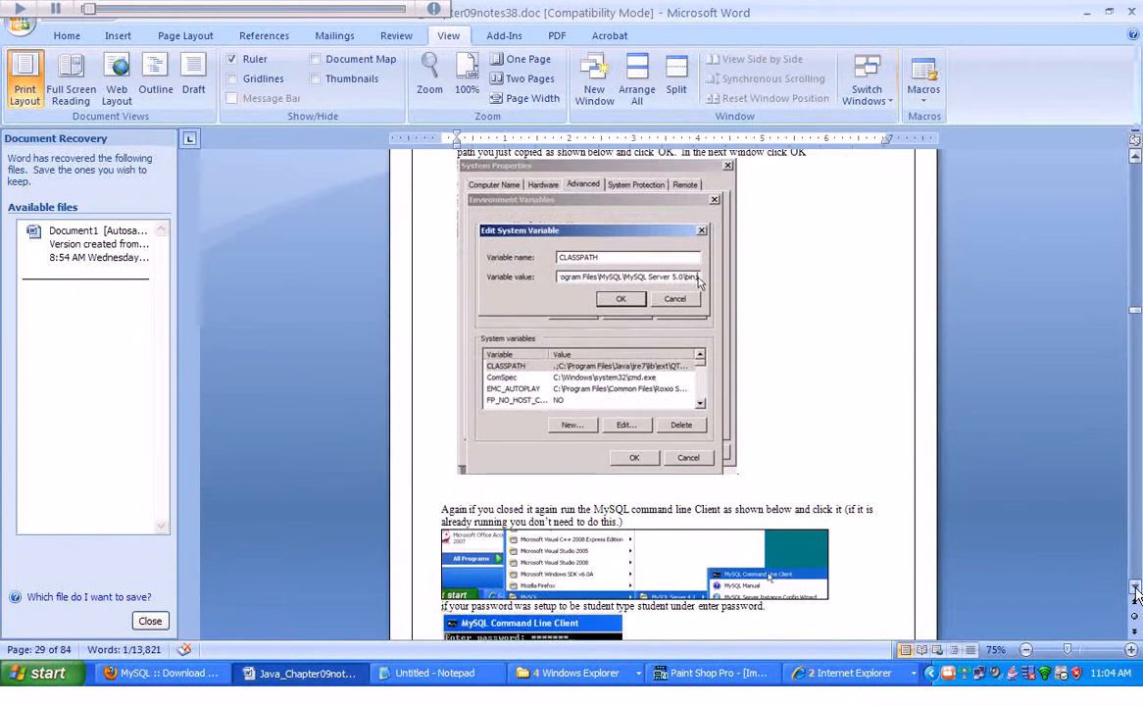
{"action": "scroll", "coordinate": [1137, 594], "scroll_direction": "down", "scroll_amount": 2}
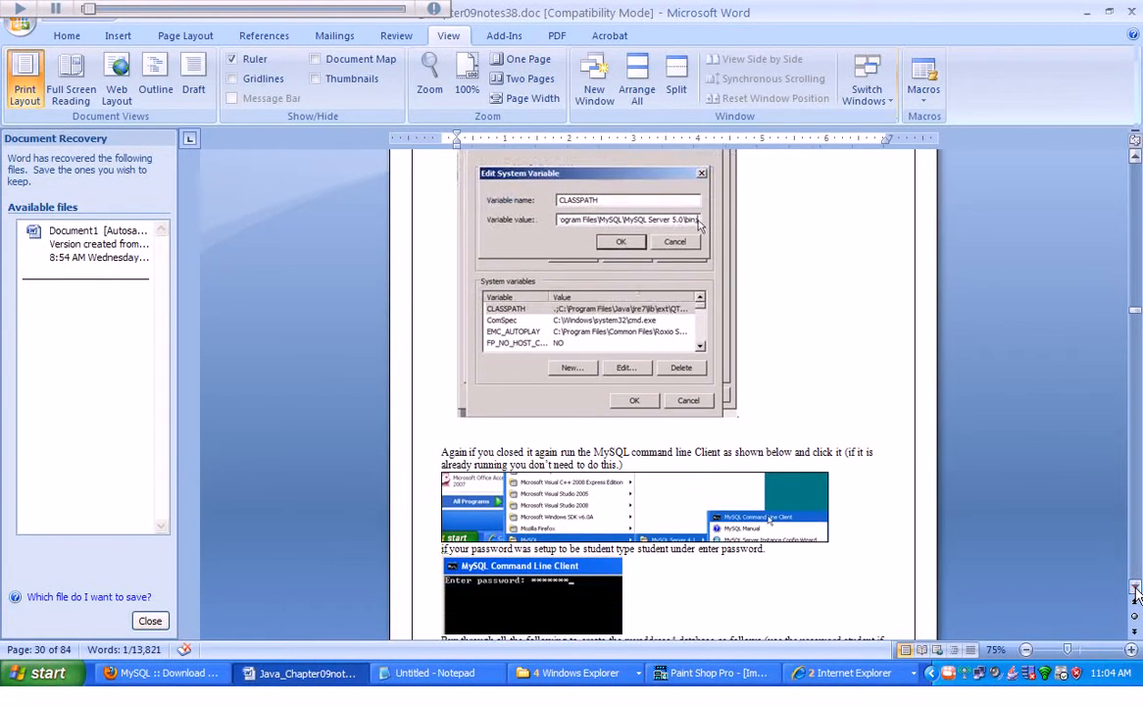
{"action": "left_click", "coordinate": [1136, 158]}
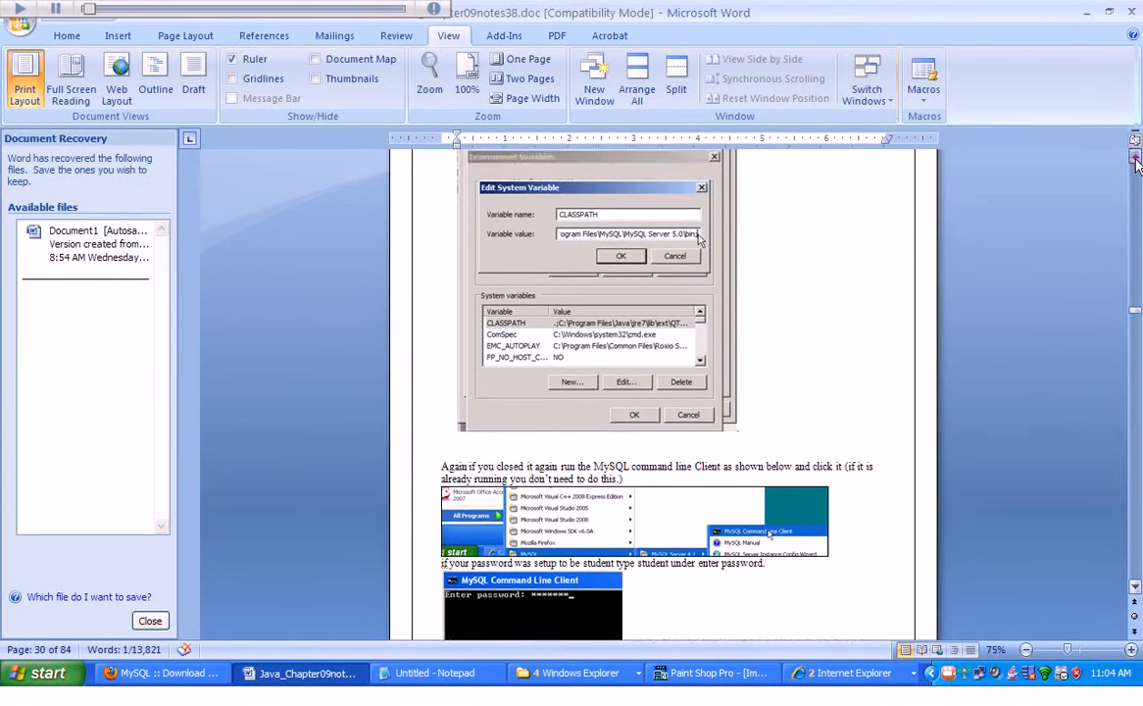
{"action": "left_click", "coordinate": [1135, 158]}
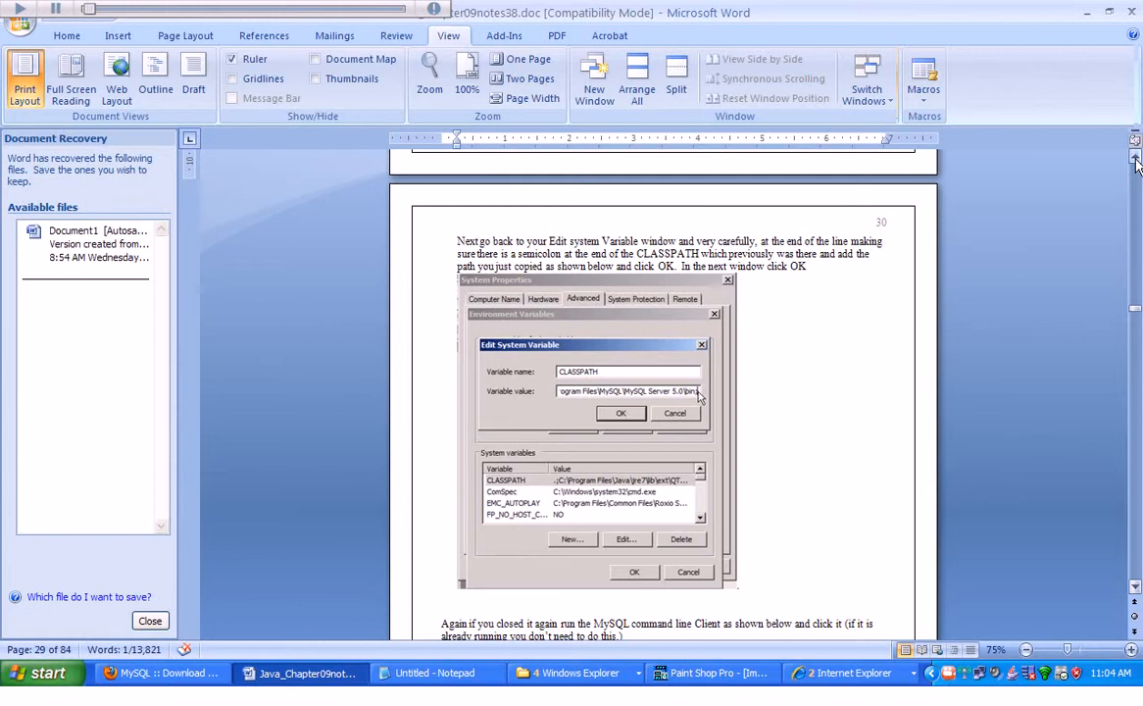
{"action": "left_click", "coordinate": [1135, 158]}
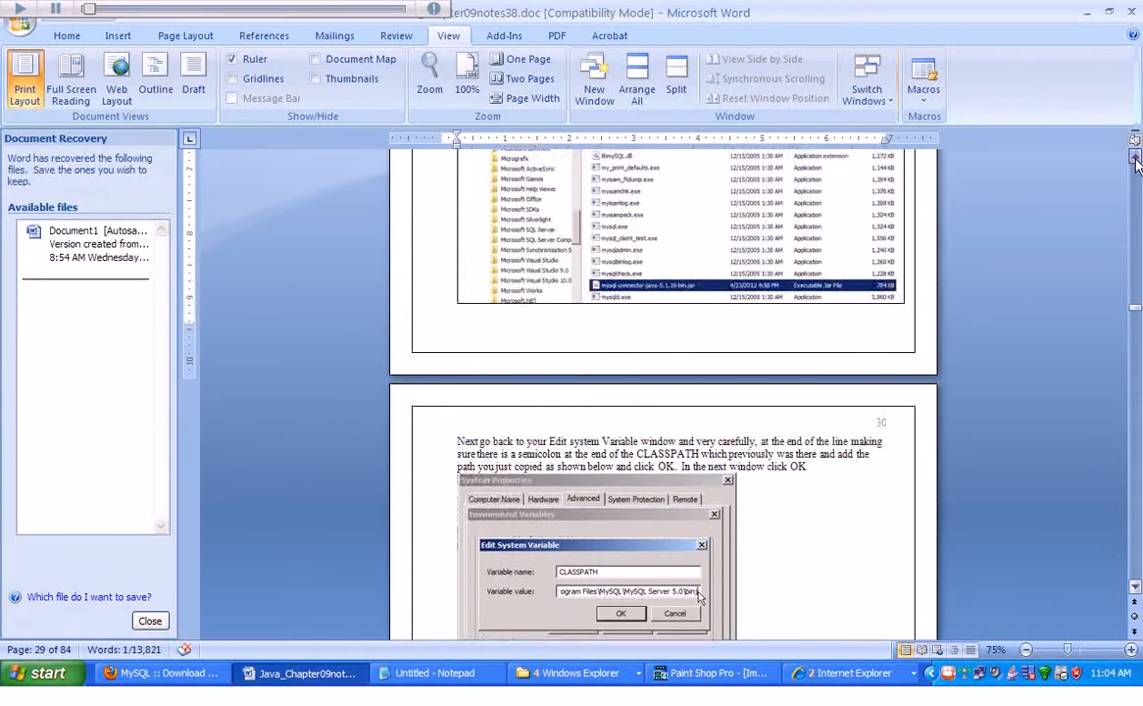
{"action": "left_click", "coordinate": [1136, 158]}
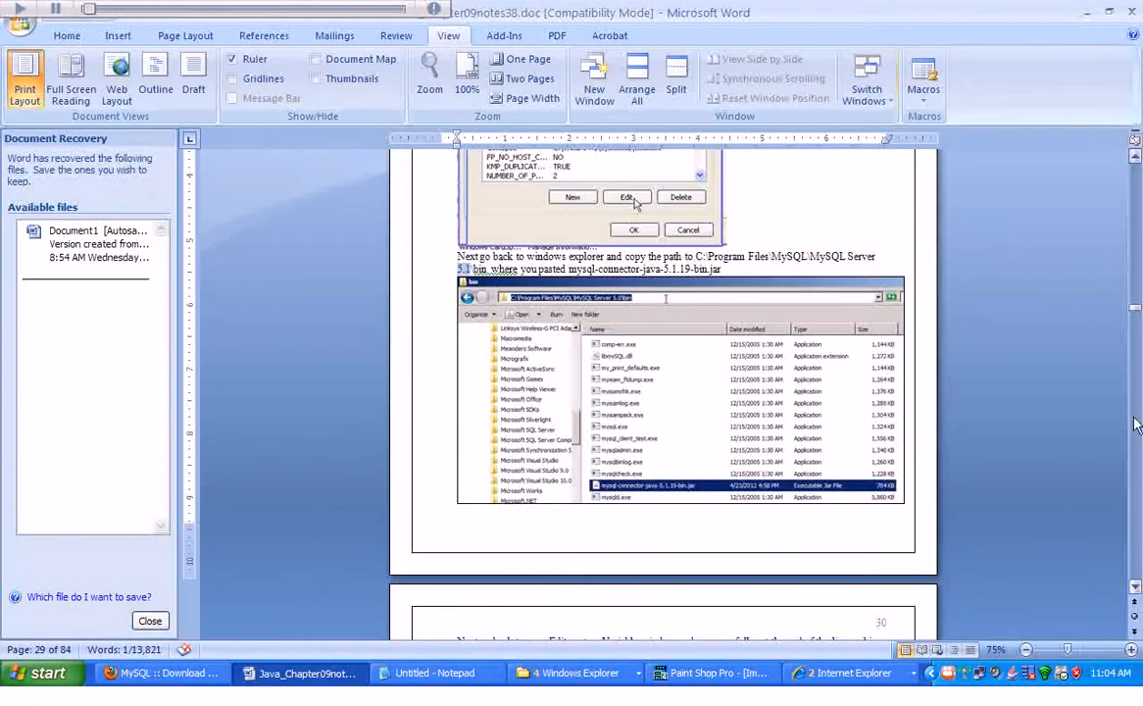
{"action": "left_click", "coordinate": [1136, 588]}
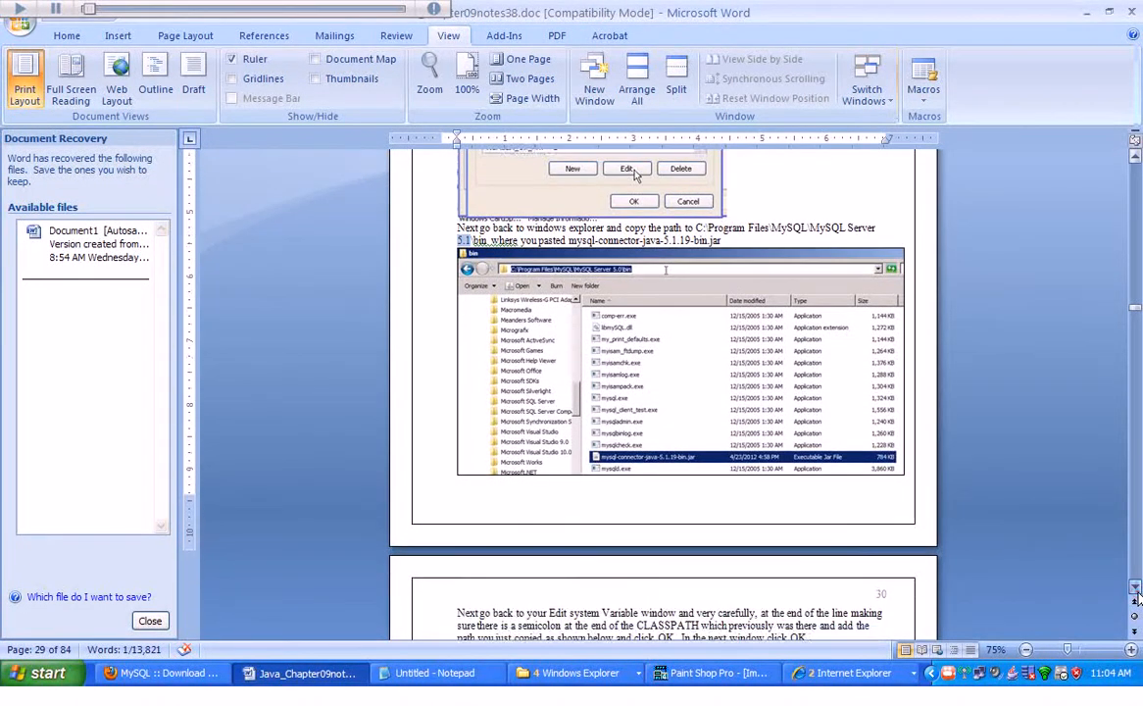
Scroll through the Word tutorial to read the instructions for confirming the edited CLASSPATH and closing the dialogs.
{"action": "left_click", "coordinate": [1136, 589]}
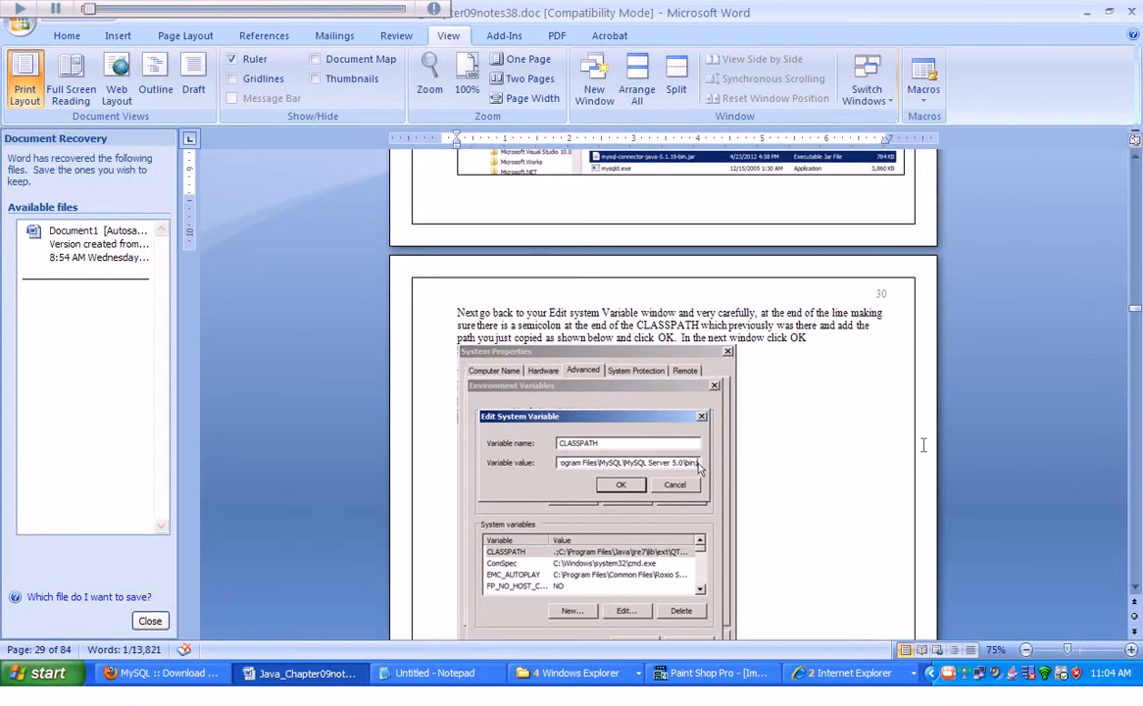
{"action": "left_click", "coordinate": [1137, 590]}
{"action": "scroll", "coordinate": [1136, 591], "scroll_direction": "down", "scroll_amount": 6}
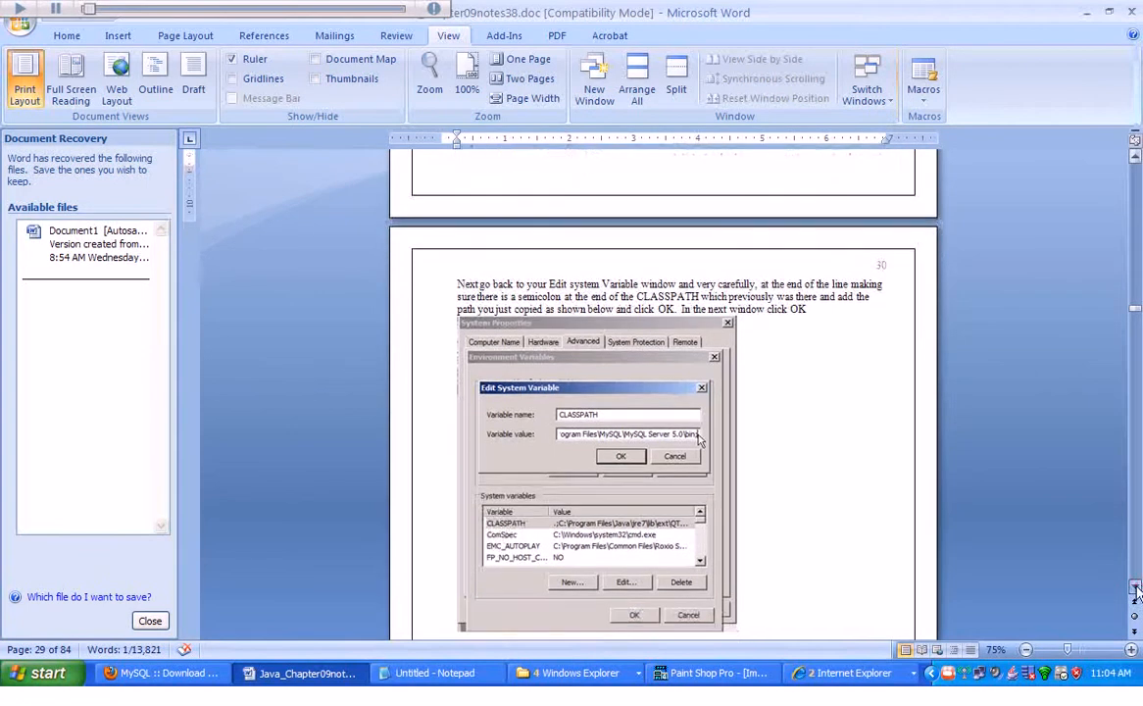
{"action": "scroll", "coordinate": [1136, 591], "scroll_direction": "down", "scroll_amount": 3}
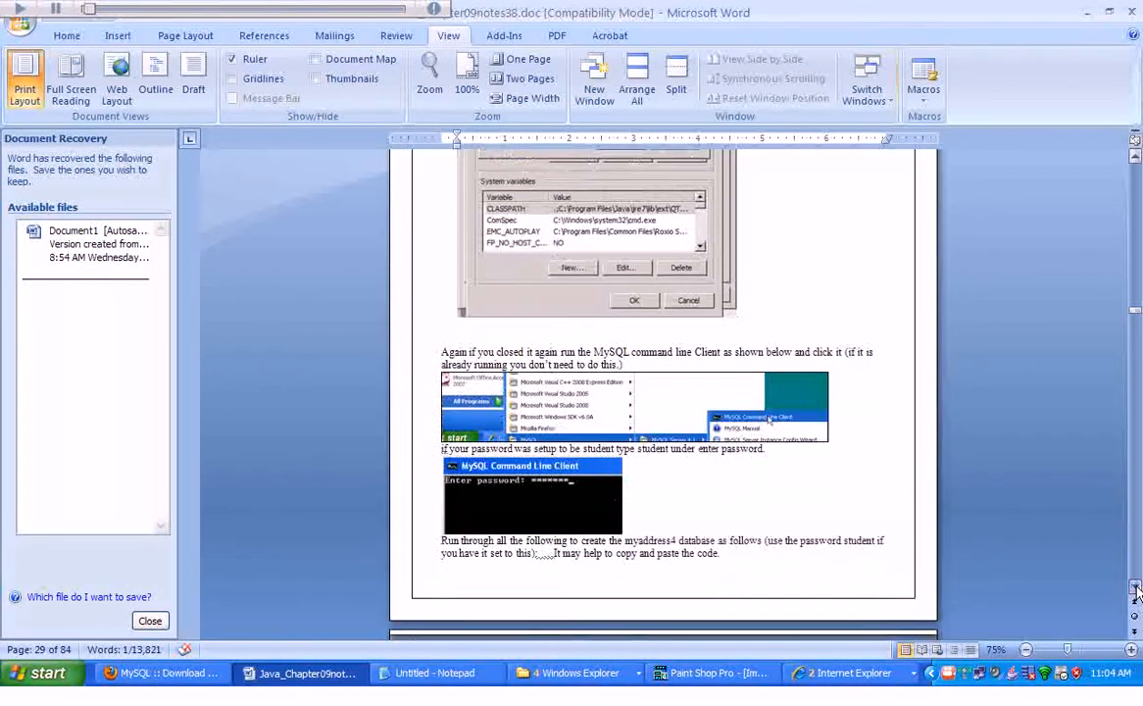
Confirm the Environment Variables and System Properties dialogs with OK, and close the programming folder window.
{"action": "left_click", "coordinate": [1088, 13]}
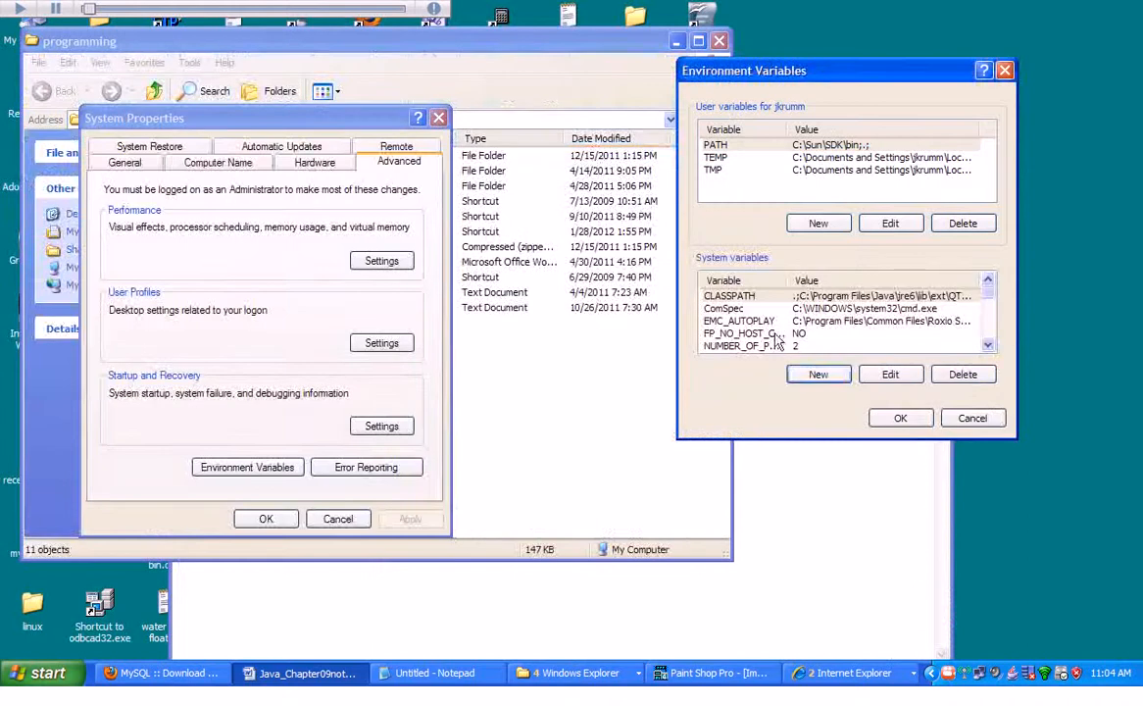
{"action": "left_click", "coordinate": [901, 418]}
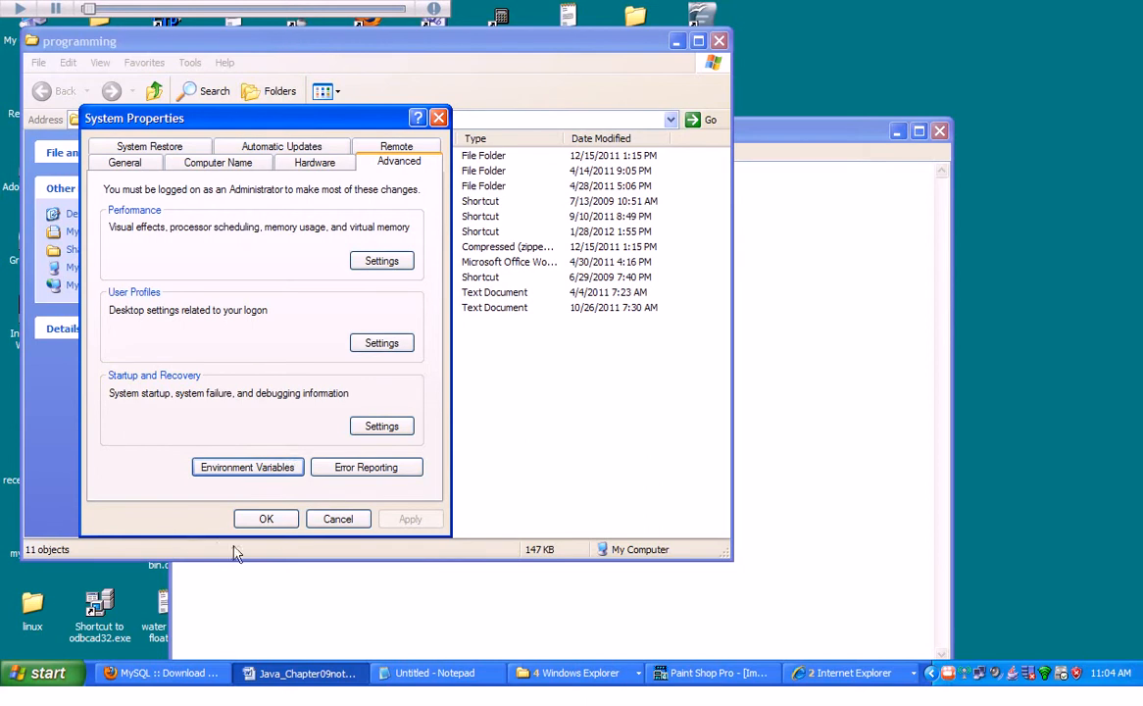
{"action": "left_click", "coordinate": [274, 519]}
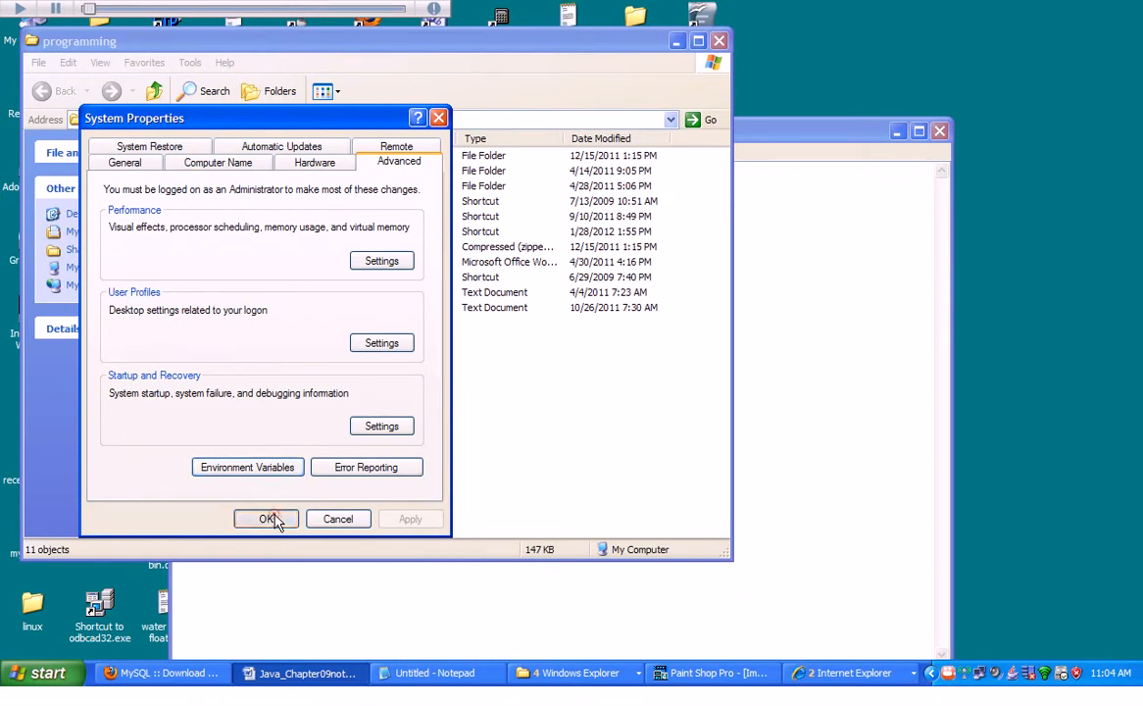
{"action": "left_click", "coordinate": [720, 42]}
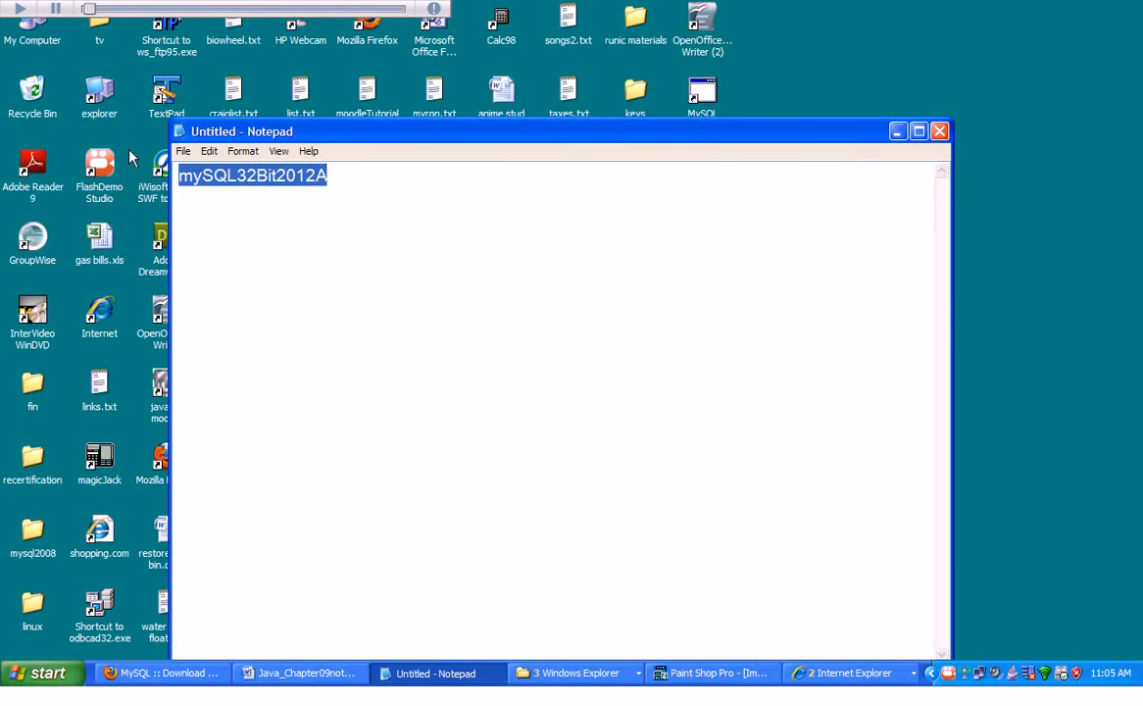
Save the open Notepad text as mysqlpath.txt on the Desktop.
{"action": "left_click", "coordinate": [182, 152]}
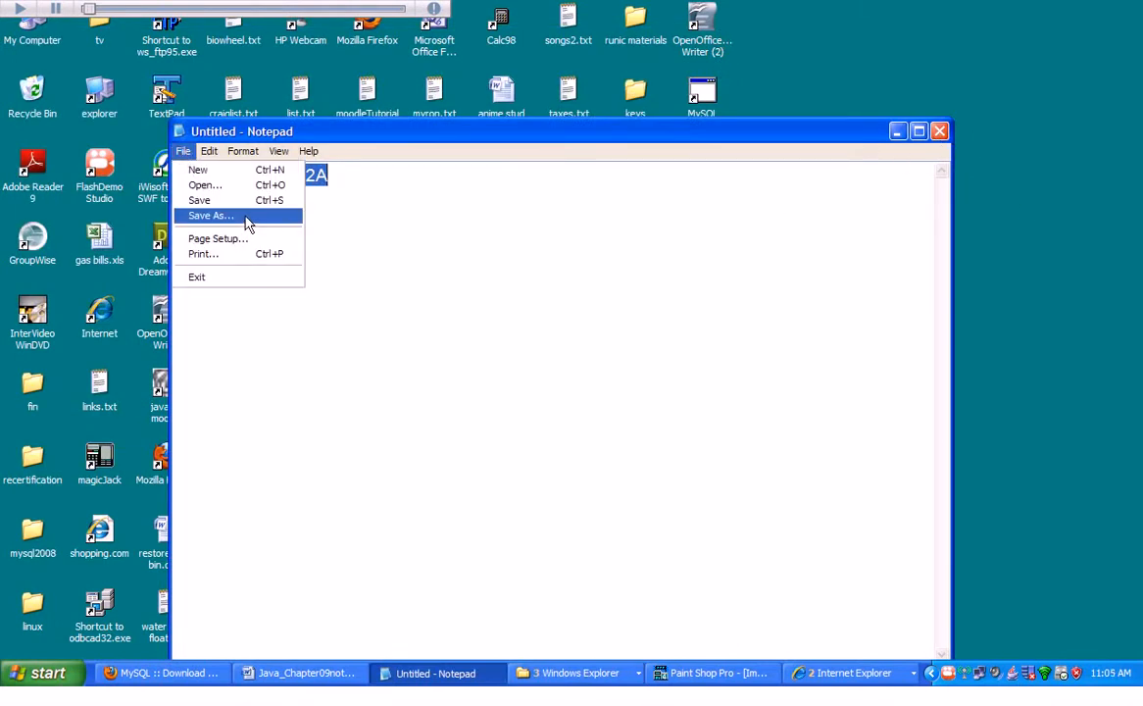
{"action": "left_click", "coordinate": [244, 215]}
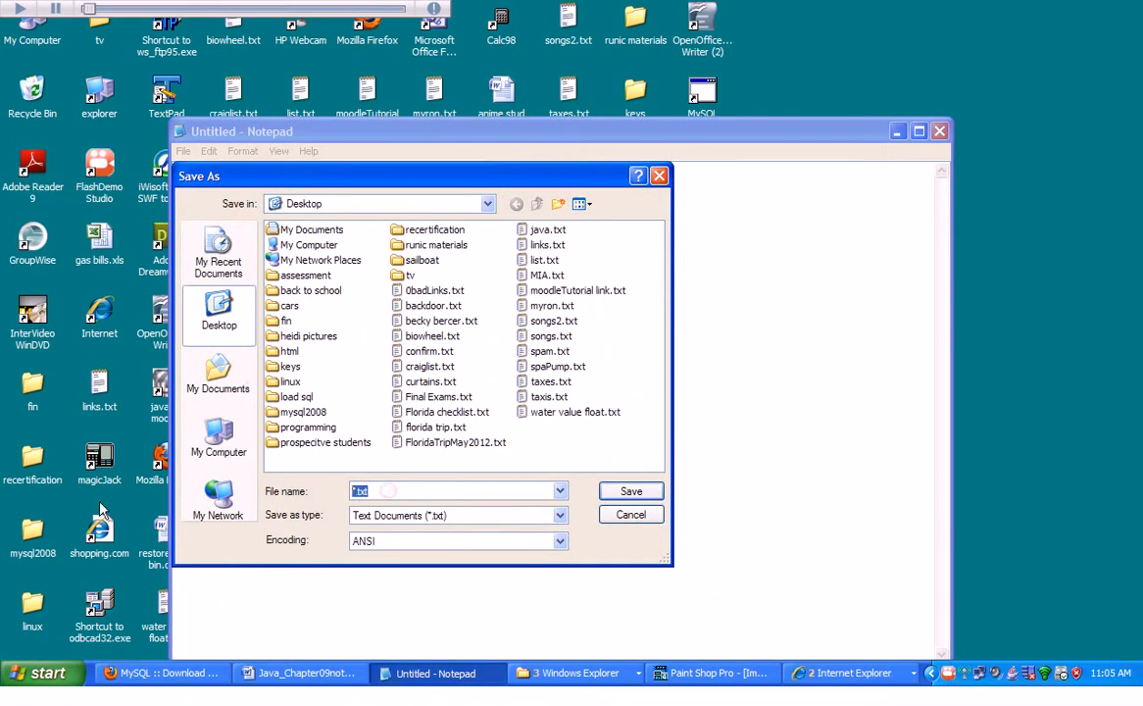
{"action": "type", "text": "mysqlpath"}
{"action": "key", "text": "Return"}
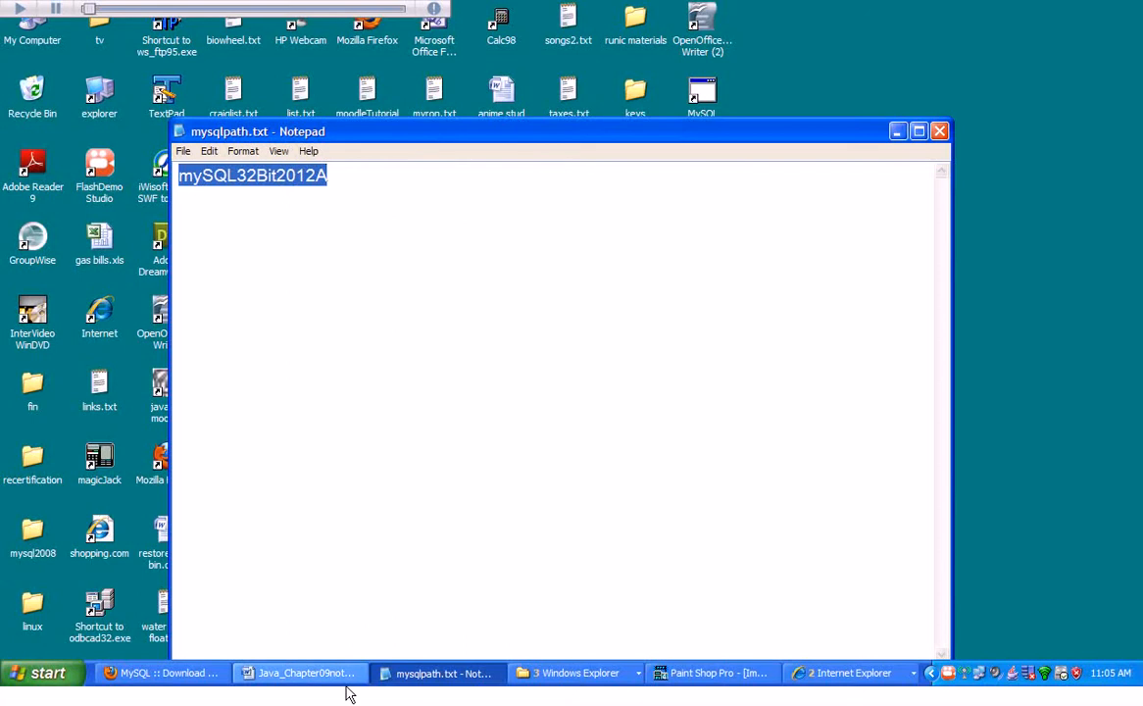